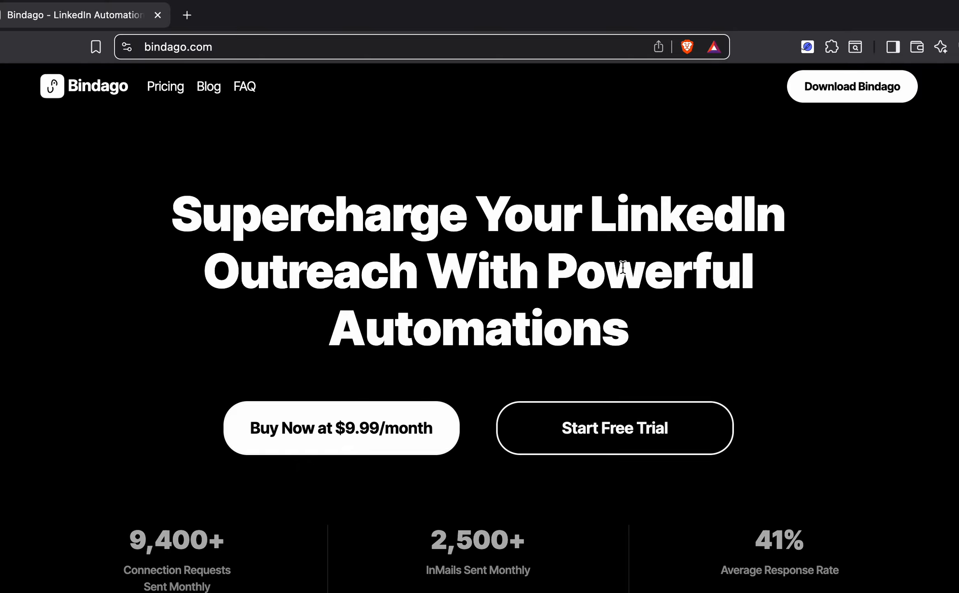
# Open the Bindago v2.4.3 download dialog listing the Windows, macOS and Linux builds
pyautogui.click(848, 95)
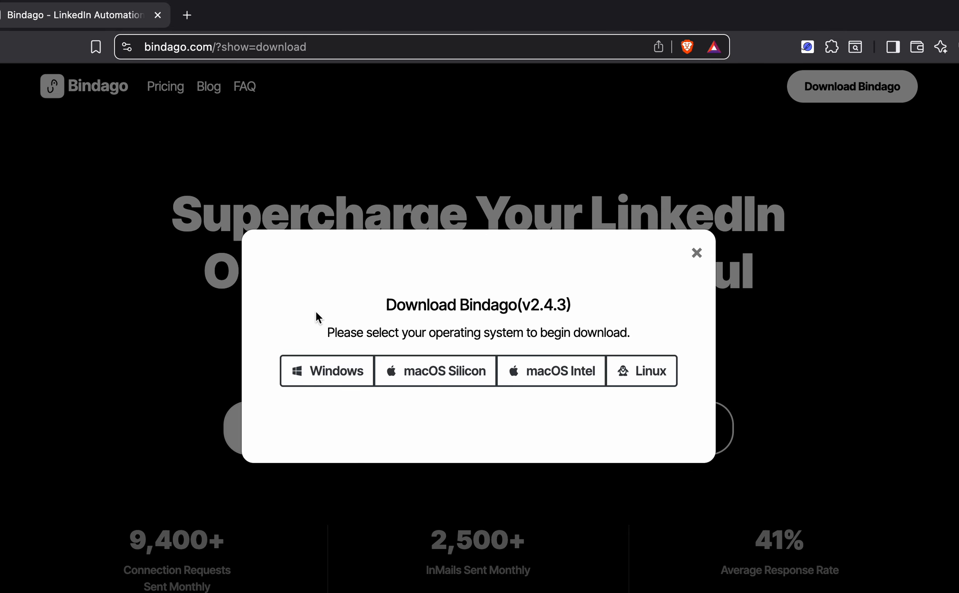
# Close the Download Bindago dialog, then continue in the desktop app's LinkedIn login screen
pyautogui.click(697, 253)
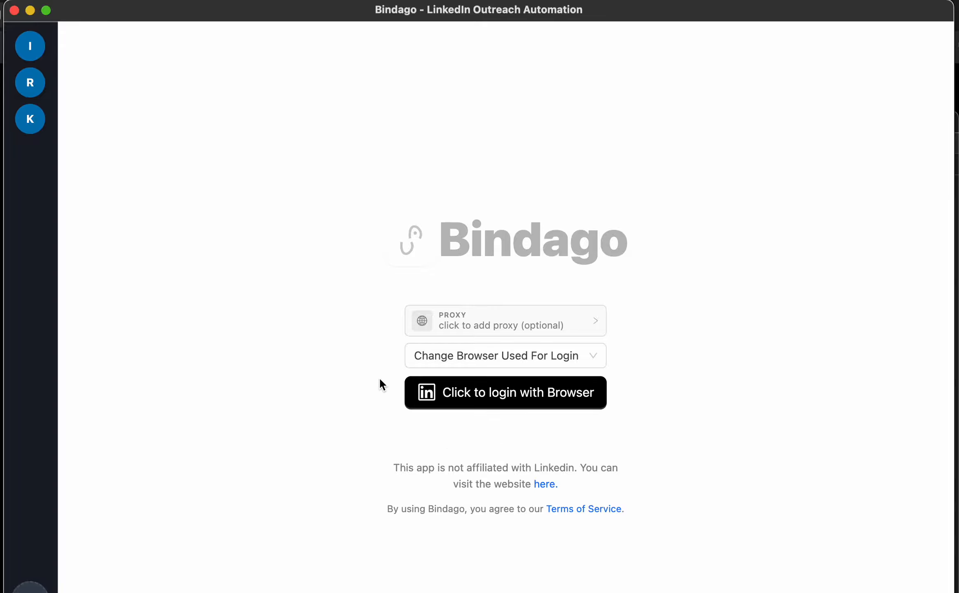
# Switch to the third account, view its Contacts lead list, then return to Network Connections results
pyautogui.click(42, 128)
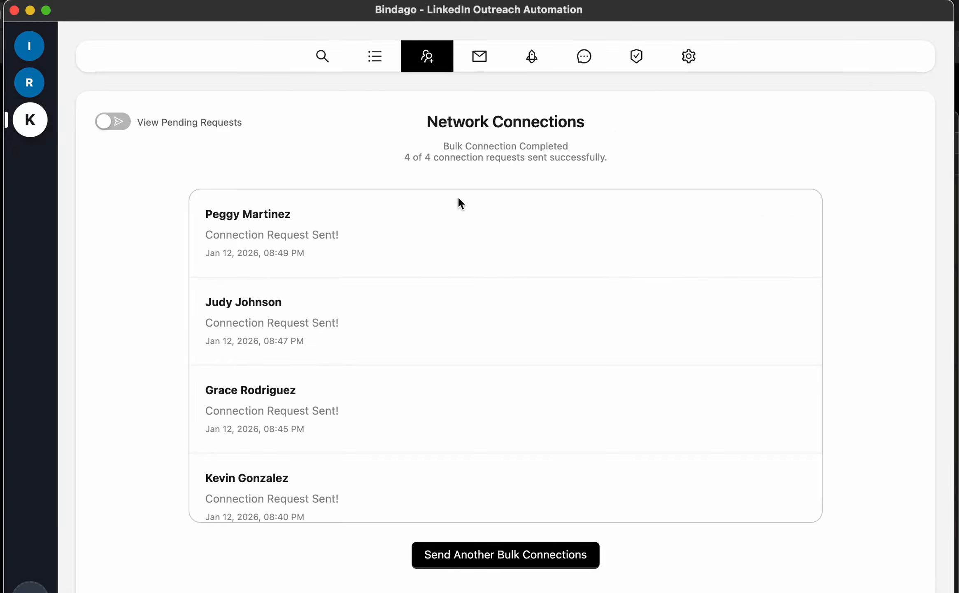
pyautogui.click(375, 65)
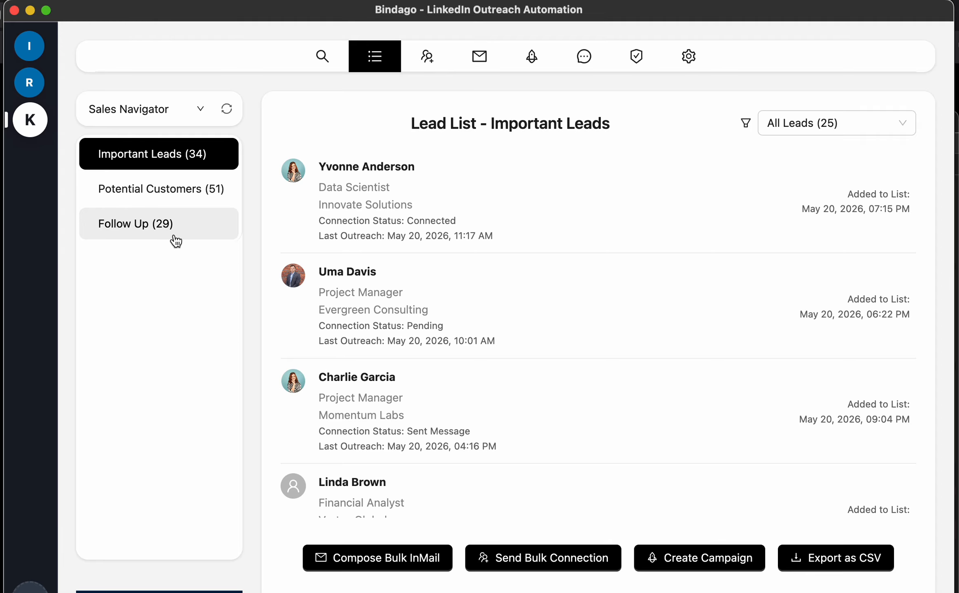
pyautogui.scroll(-1, 393, 383)
pyautogui.scroll(1, 393, 383)
pyautogui.click(200, 109)
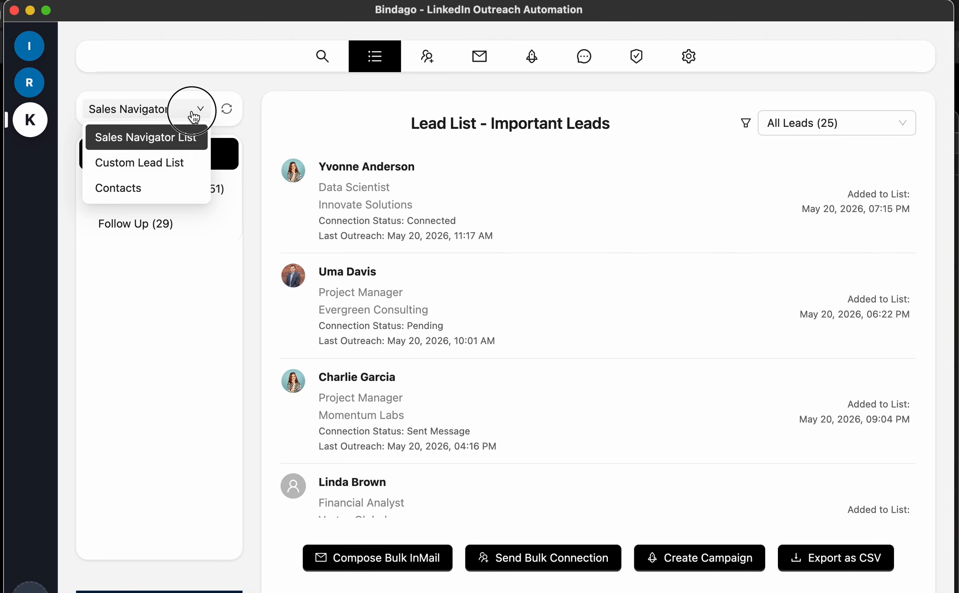
pyautogui.click(129, 193)
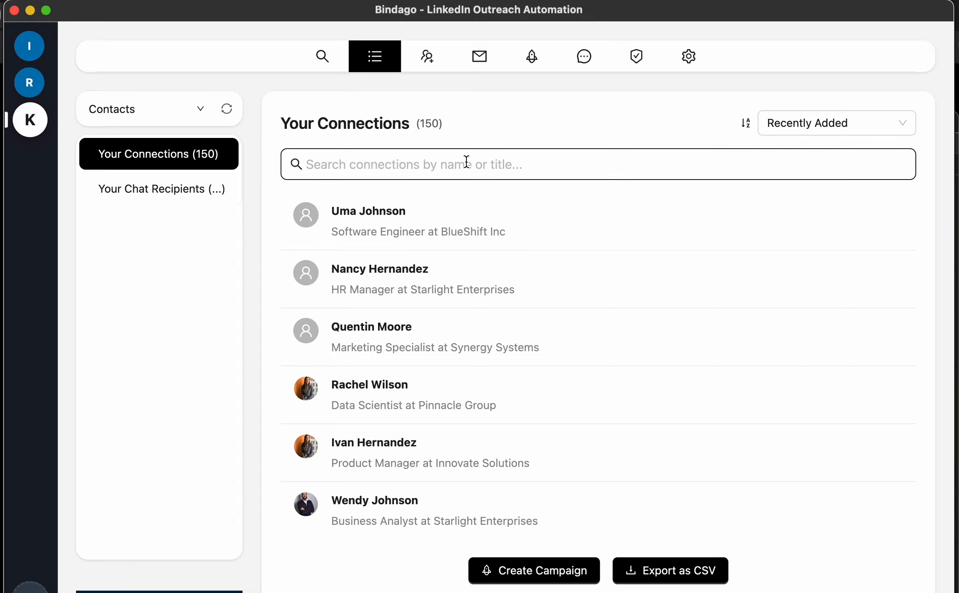
pyautogui.click(428, 62)
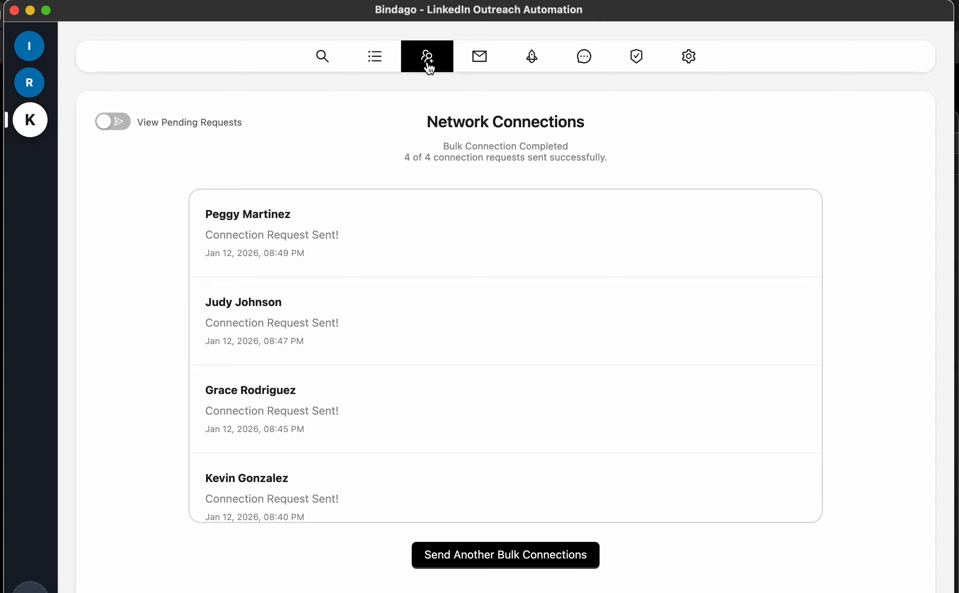
# Start another bulk connection batch with no variables inserted, using Profile URLs as input
pyautogui.click(510, 556)
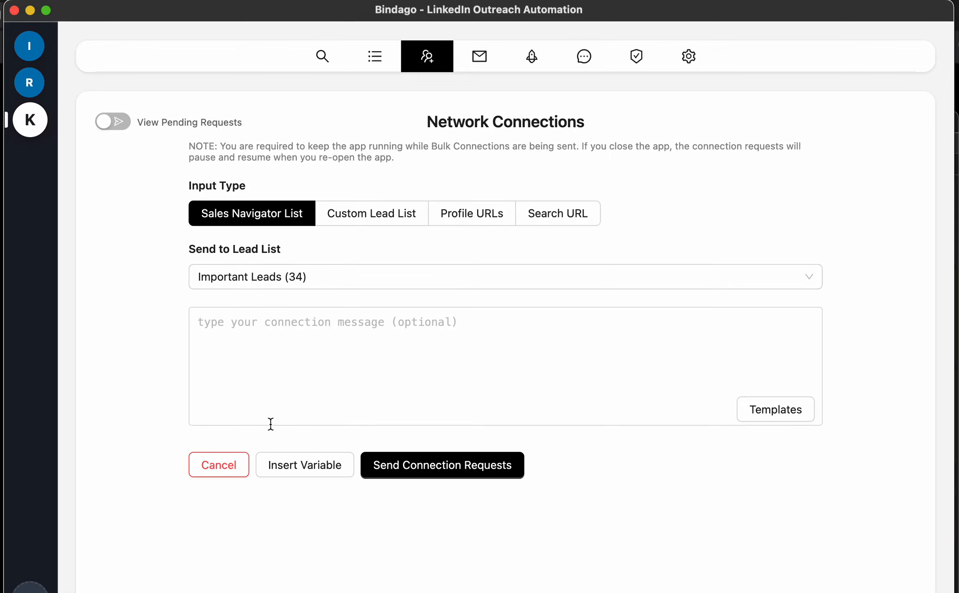
pyautogui.click(309, 463)
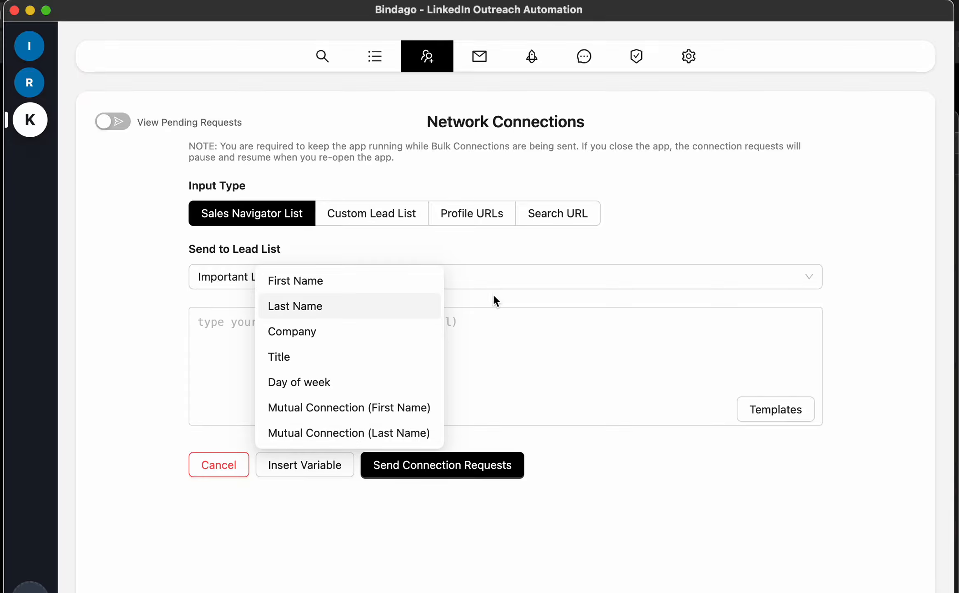
pyautogui.click(478, 305)
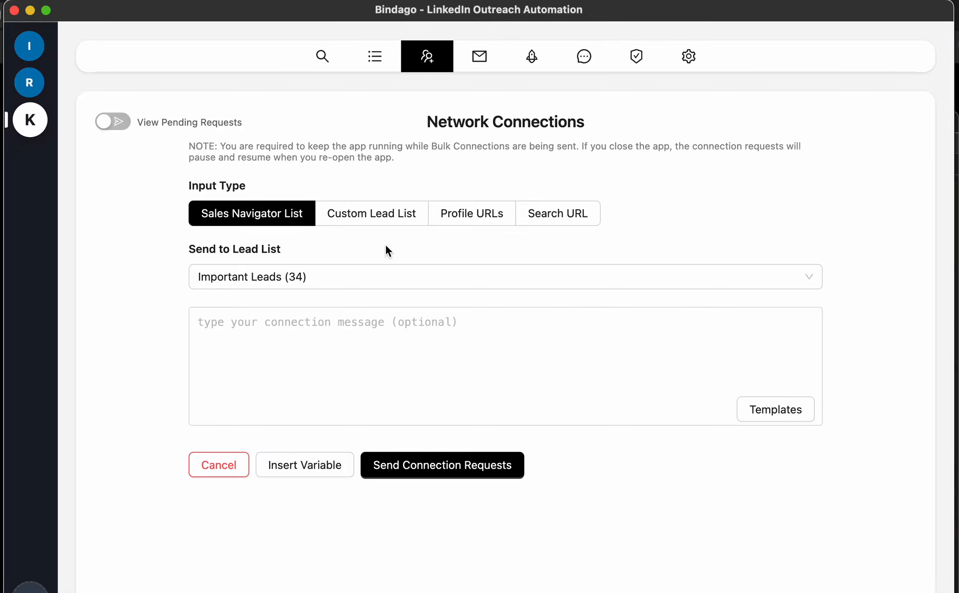
pyautogui.click(472, 222)
# Enter four sample LinkedIn profile URLs based on linkedin.com/in/jeff, editing names like -bezos and -atkins
pyautogui.click(300, 314)
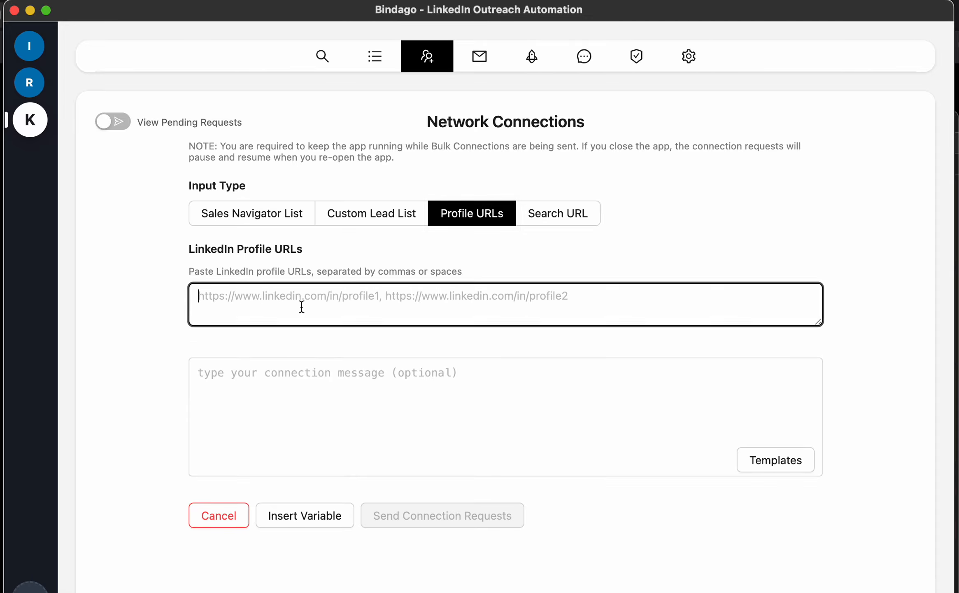
pyautogui.write('https:')
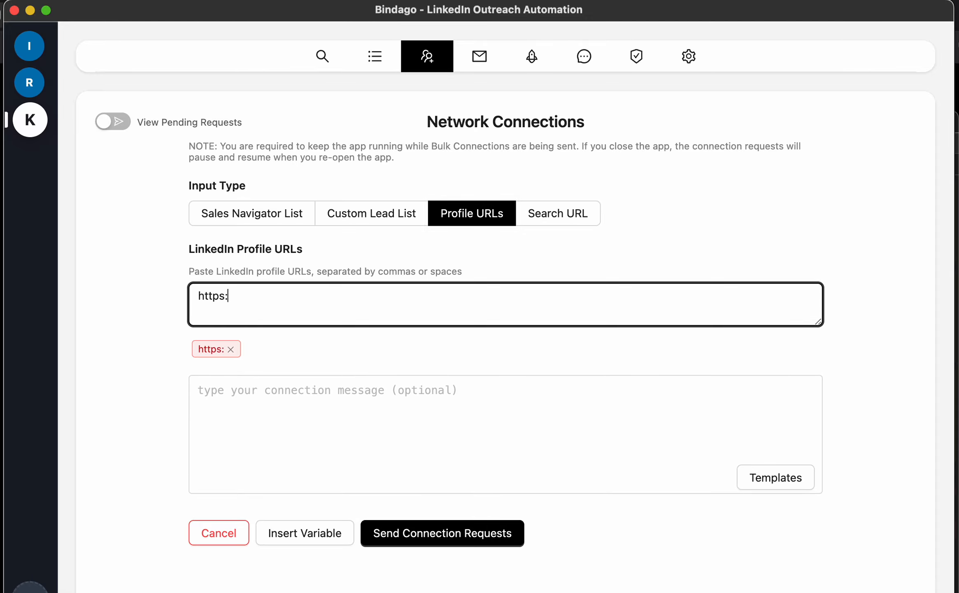
pyautogui.write('//lin')
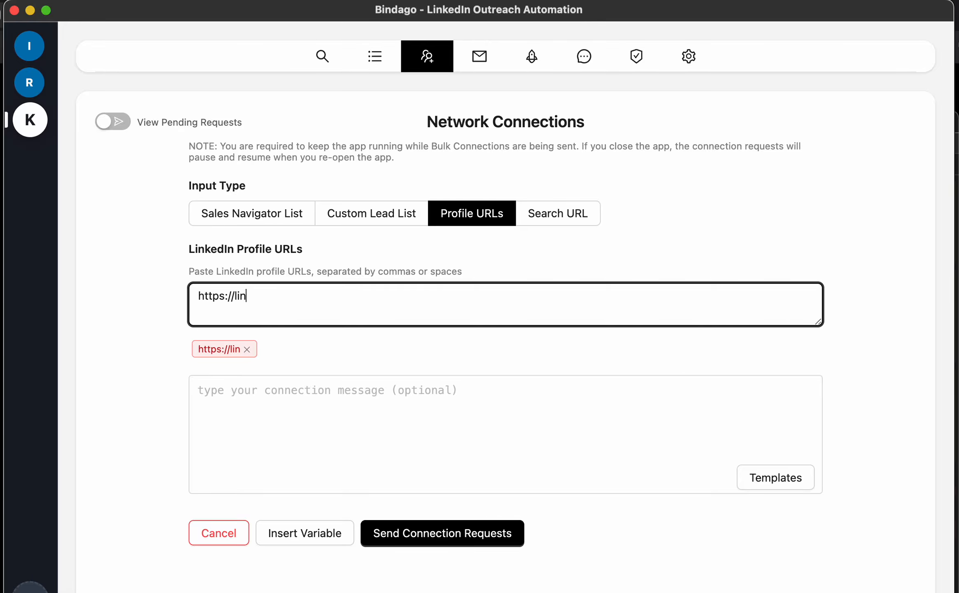
pyautogui.write('kedin.com/in')
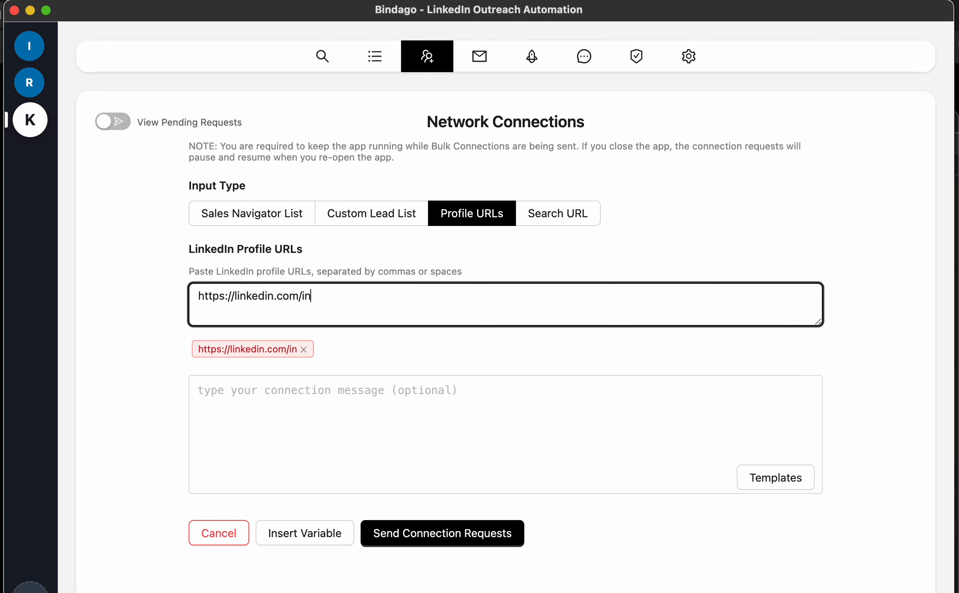
pyautogui.write('/jeff')
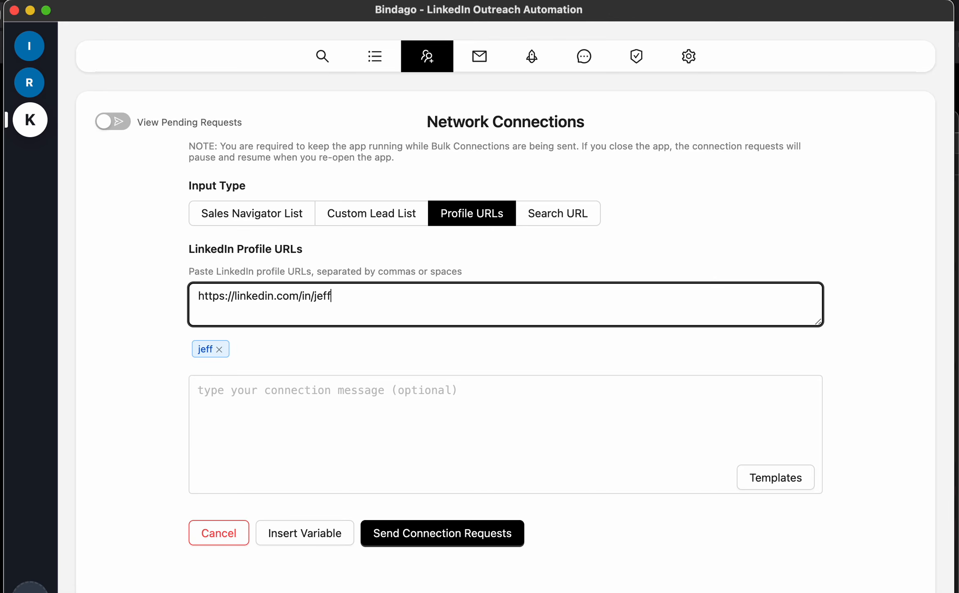
pyautogui.press('super+a')
pyautogui.press('super+c')
pyautogui.press('Right')
pyautogui.press('super+v')
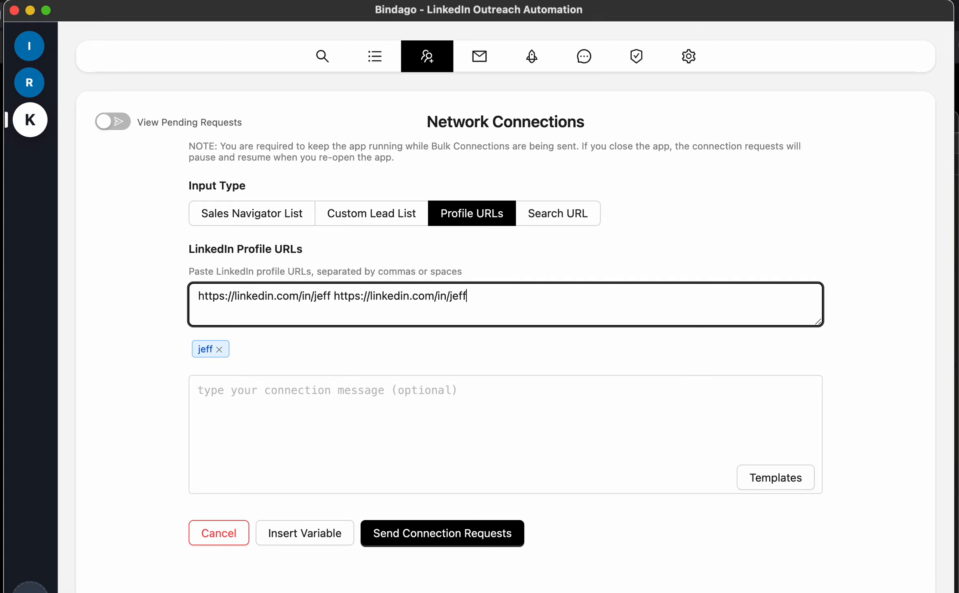
pyautogui.press('super+v')
pyautogui.press('super+v')
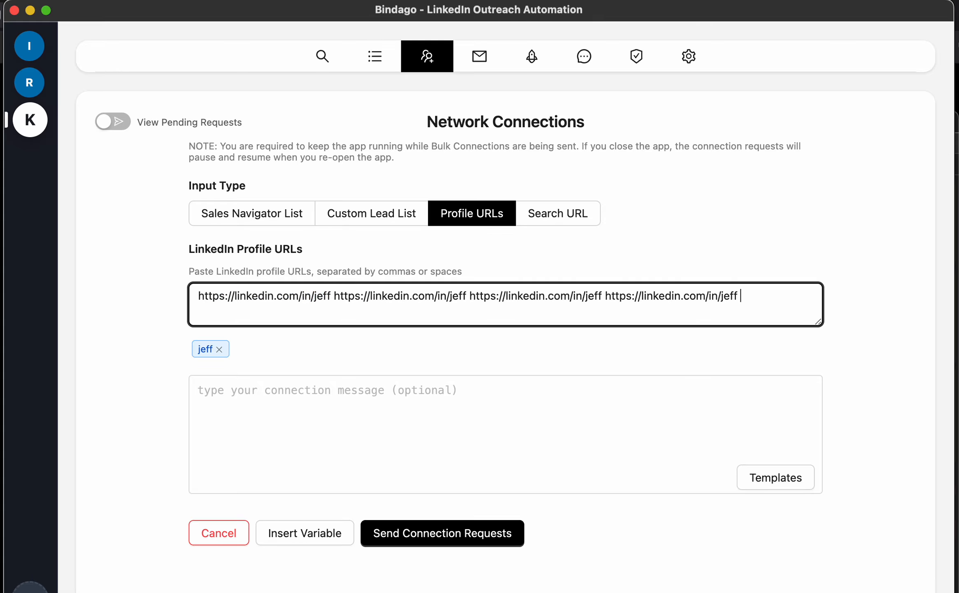
pyautogui.press('super+v')
pyautogui.press('BackSpace')
pyautogui.press('BackSpace')
pyautogui.press('BackSpace')
pyautogui.press('BackSpace')
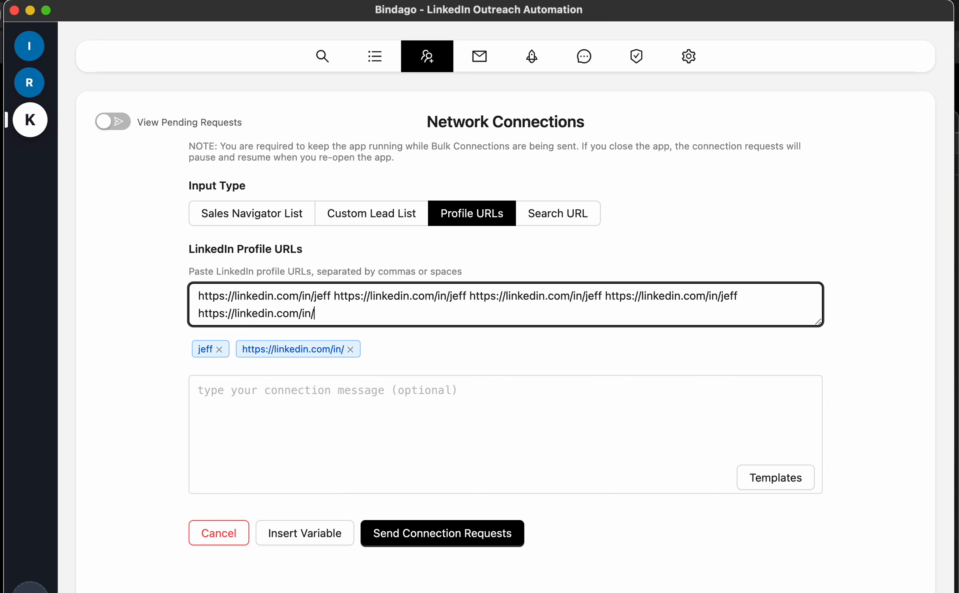
pyautogui.write('red')
pyautogui.press('BackSpace')
pyautogui.press('BackSpace')
pyautogui.press('BackSpace')
pyautogui.write('fred')
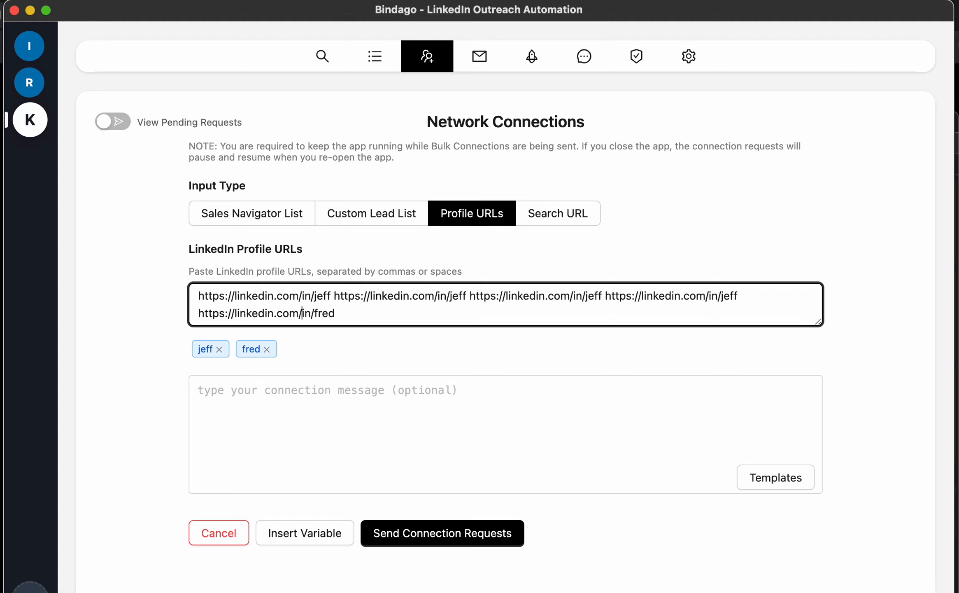
pyautogui.click(738, 296)
pyautogui.write('-bezos')
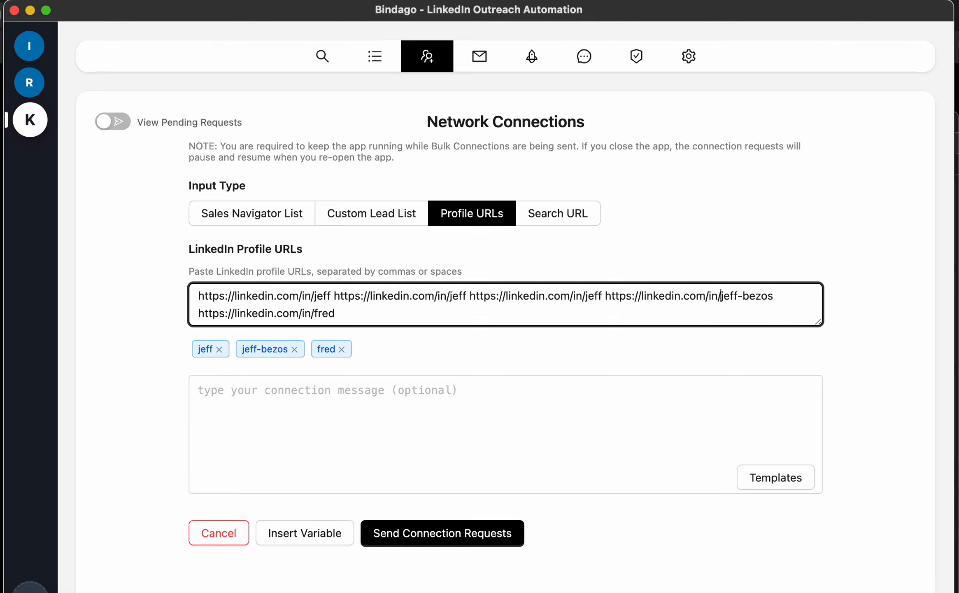
pyautogui.press('Left')
pyautogui.press('Left')
pyautogui.press('Left')
pyautogui.press('Left')
pyautogui.press('Left')
pyautogui.press('Left')
pyautogui.press('Left')
pyautogui.press('Left')
pyautogui.press('Left')
pyautogui.press('Left')
pyautogui.press('Left')
pyautogui.press('Left')
pyautogui.press('Left')
pyautogui.press('Left')
pyautogui.press('Left')
pyautogui.press('Left')
pyautogui.press('Left')
pyautogui.press('Left')
pyautogui.press('Left')
pyautogui.press('Left')
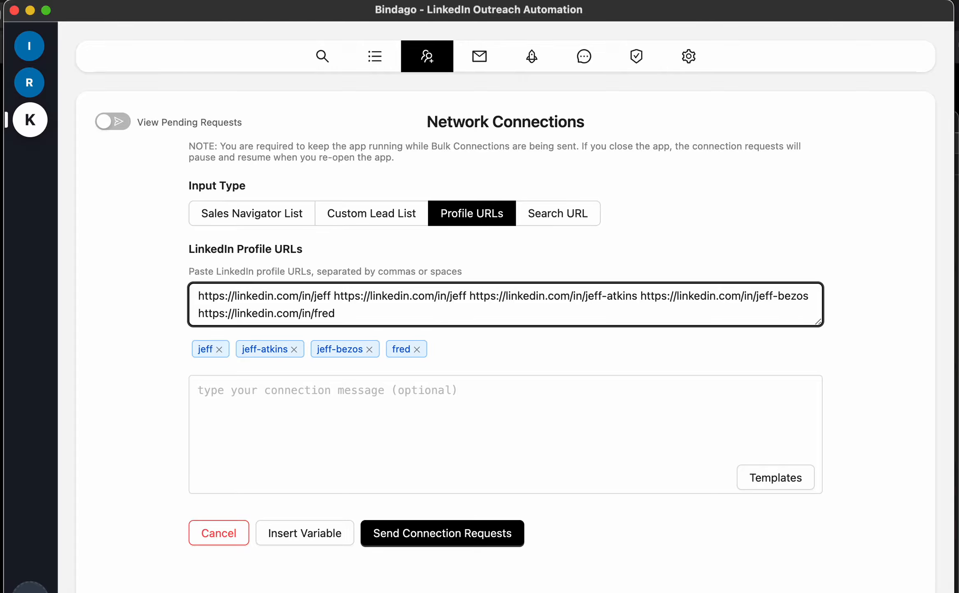
# Select all the entered profile URLs and delete them, leaving the field empty
pyautogui.click(363, 312)
pyautogui.press('super+a')
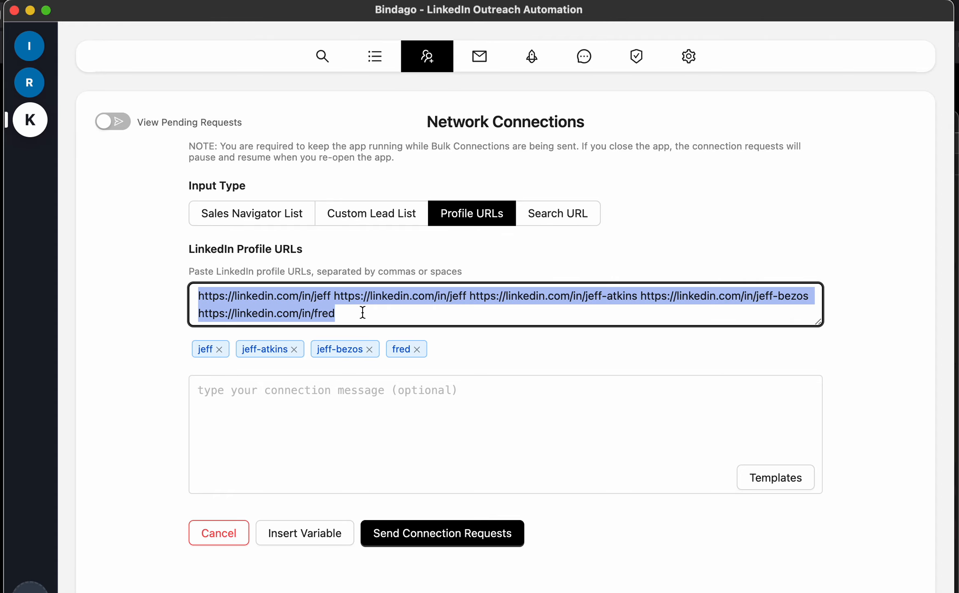
pyautogui.press('BackSpace')
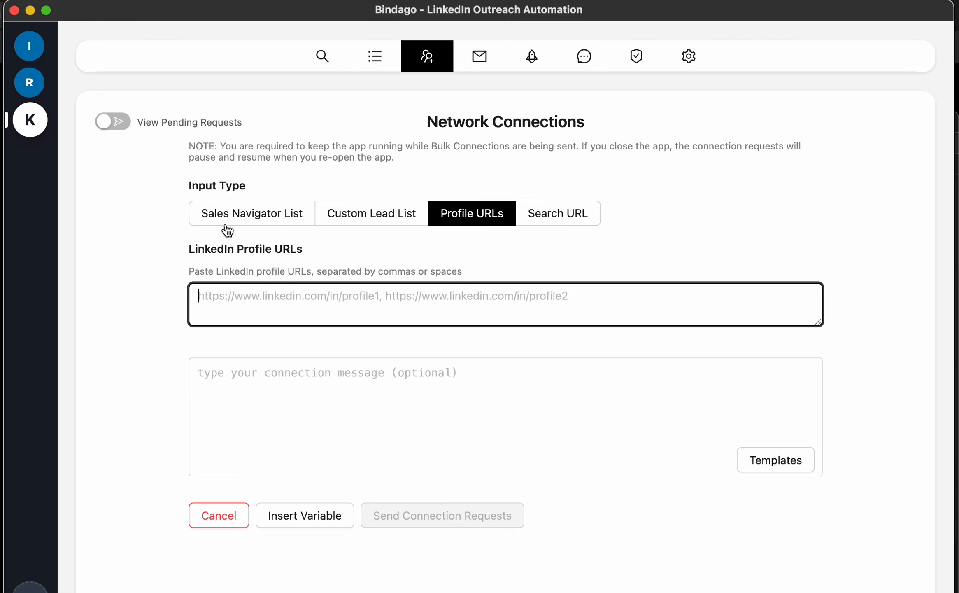
# Target the Sales Navigator lead list Potential Customers (51)
pyautogui.click(234, 219)
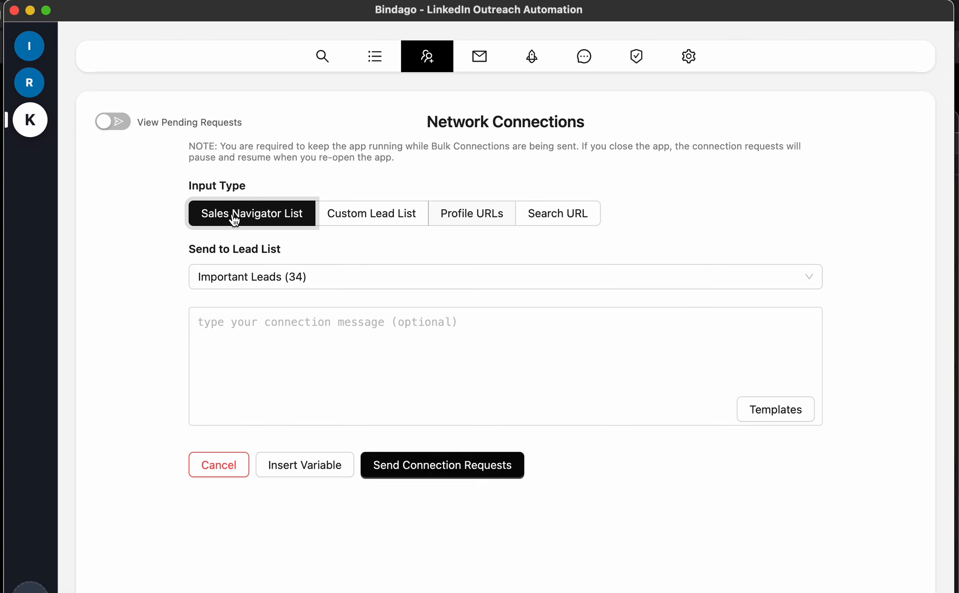
pyautogui.click(308, 279)
pyautogui.click(283, 334)
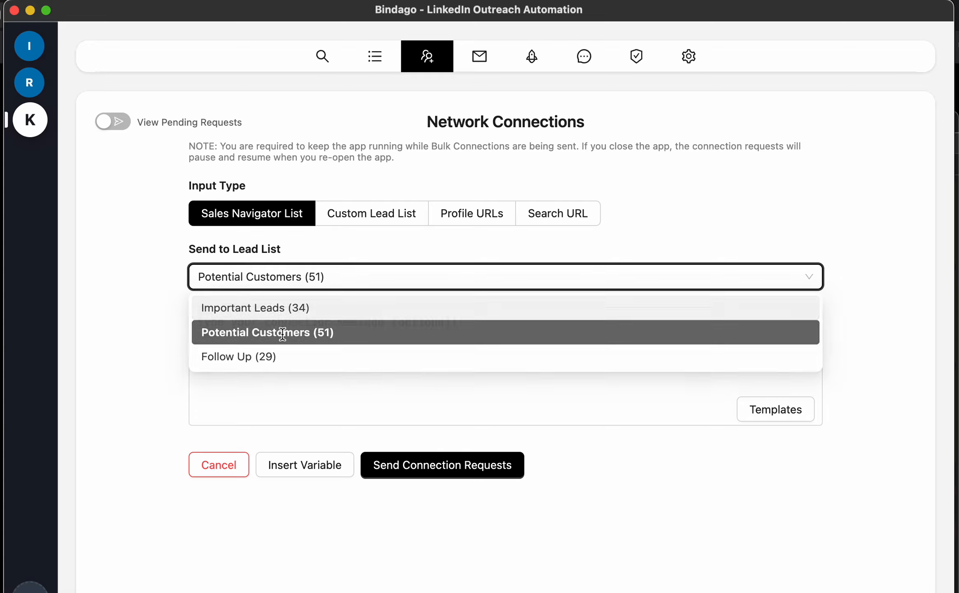
# Begin the connection note with 'Hello {{firstName}},'
pyautogui.click(299, 353)
pyautogui.write('Hnello')
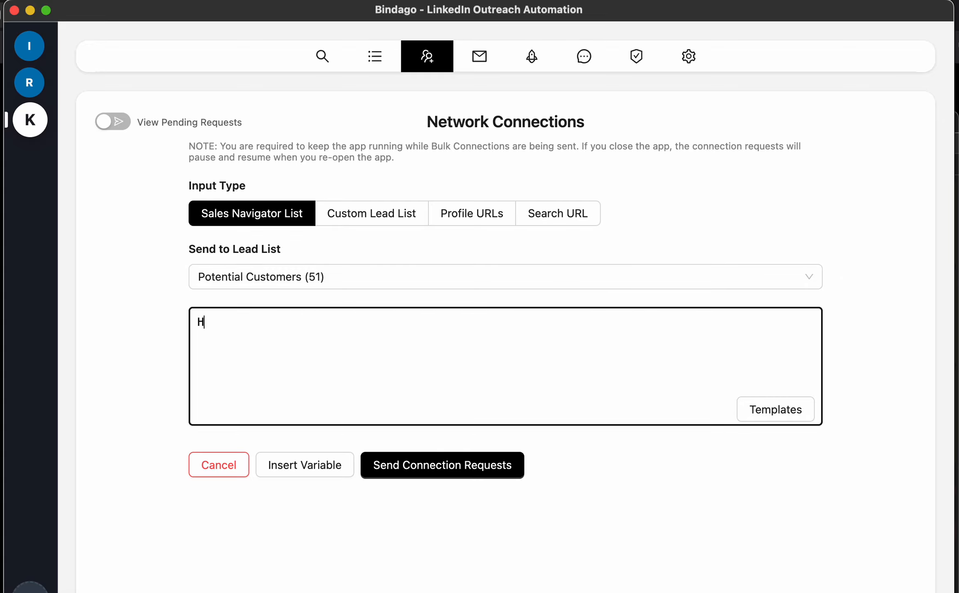
pyautogui.press('BackSpace')
pyautogui.press('BackSpace')
pyautogui.press('BackSpace')
pyautogui.press('BackSpace')
pyautogui.press('BackSpace')
pyautogui.write('ello')
pyautogui.click(299, 480)
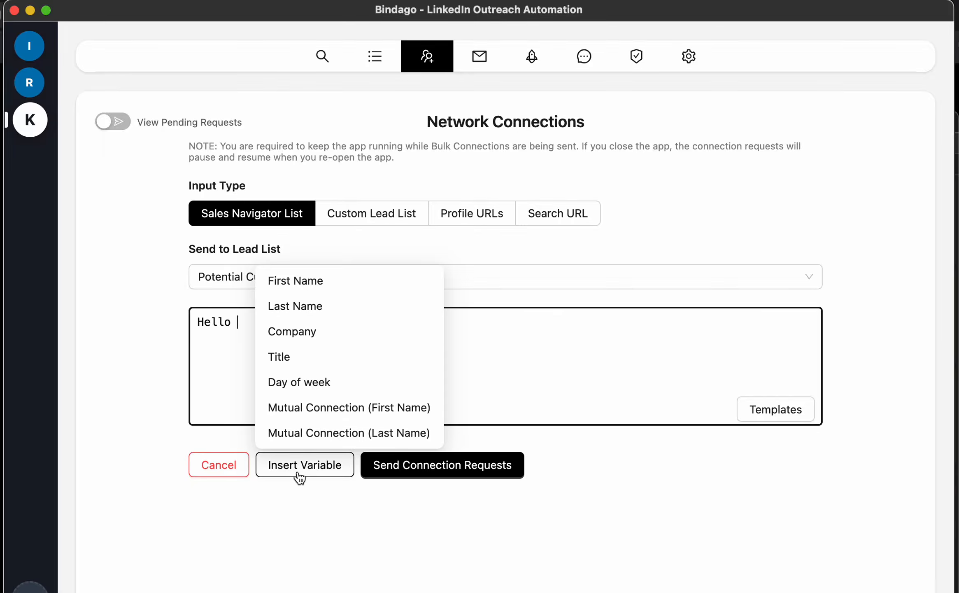
pyautogui.click(322, 284)
pyautogui.write(',')
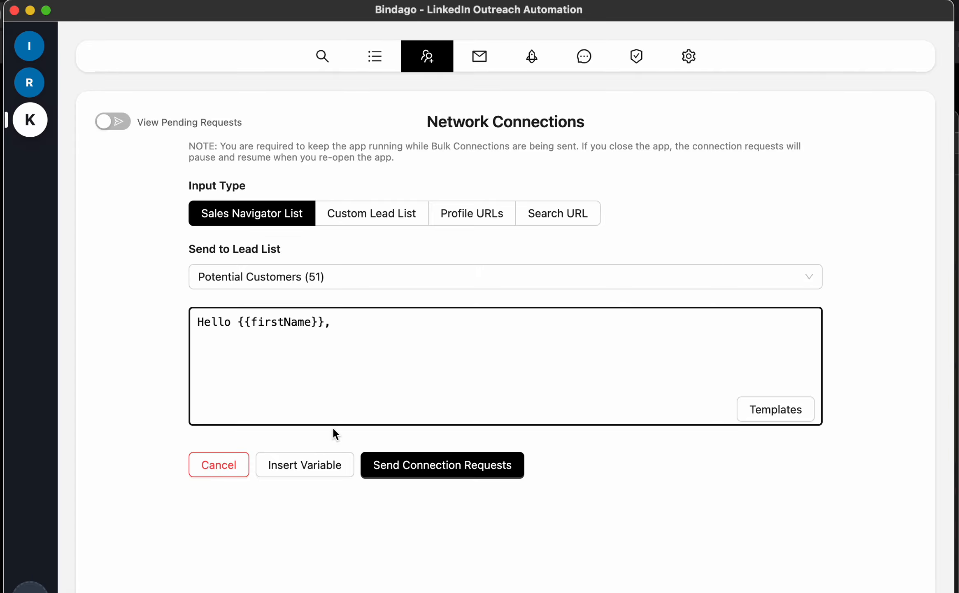
# Continue the note: 'we both have {{firstNameOfMutual}} on our network. Would love to connect.'
pyautogui.write('I can w')
pyautogui.write('we both have')
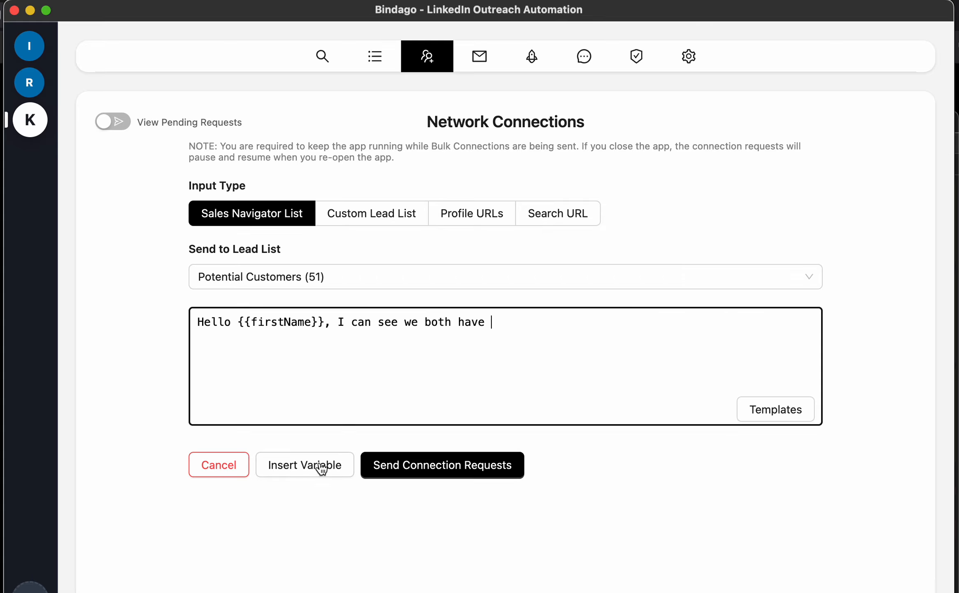
pyautogui.click(299, 472)
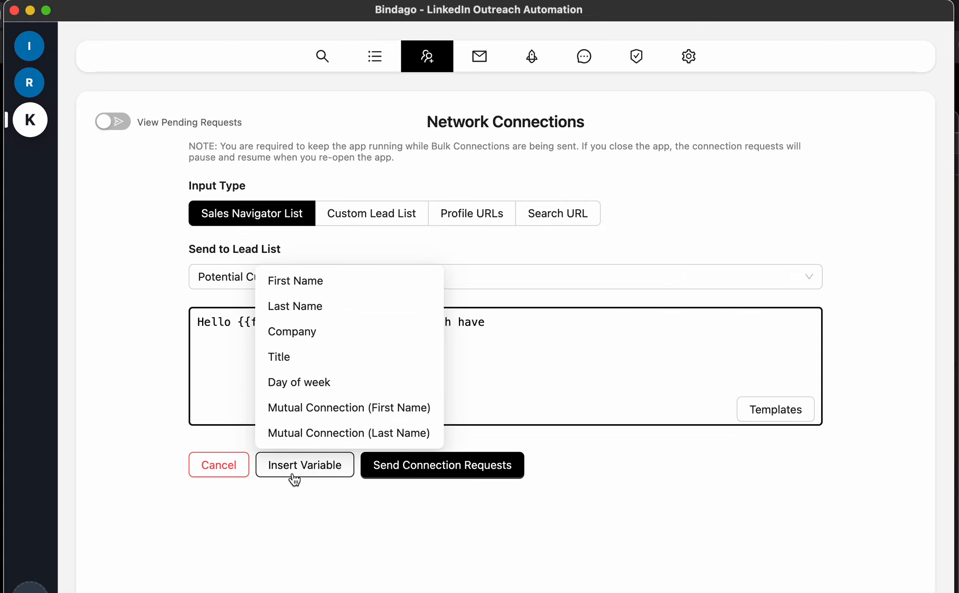
pyautogui.click(332, 408)
pyautogui.write('on ')
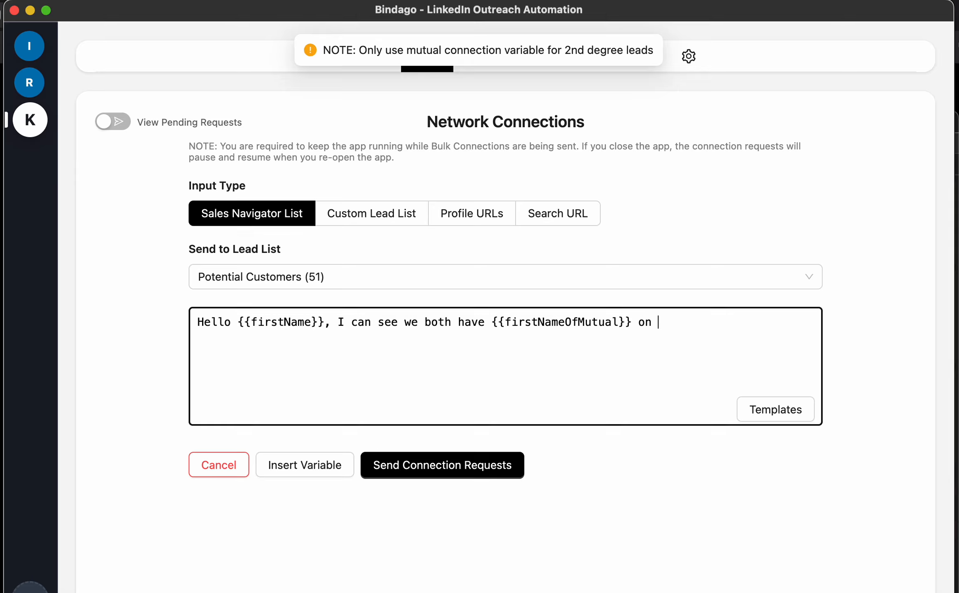
pyautogui.write('our network')
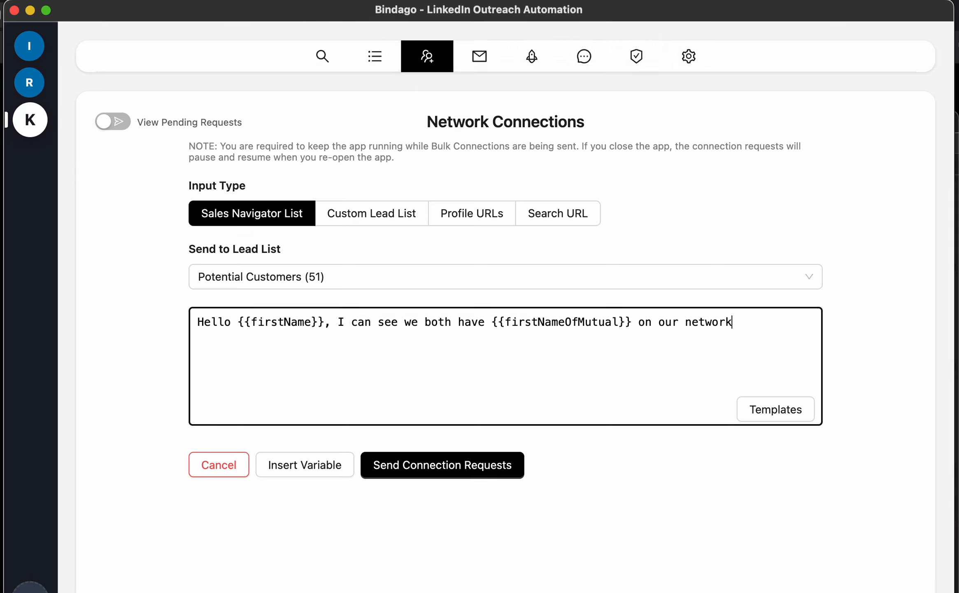
pyautogui.write('. Would love to connect.')
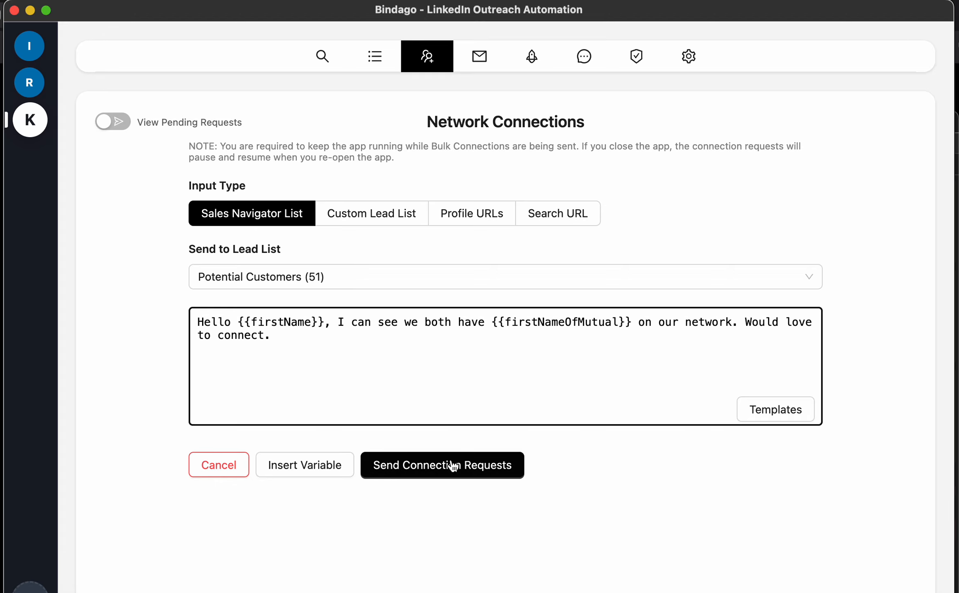
# Send the connection requests, pause after the first one, and go to InMails Automation
pyautogui.click(474, 477)
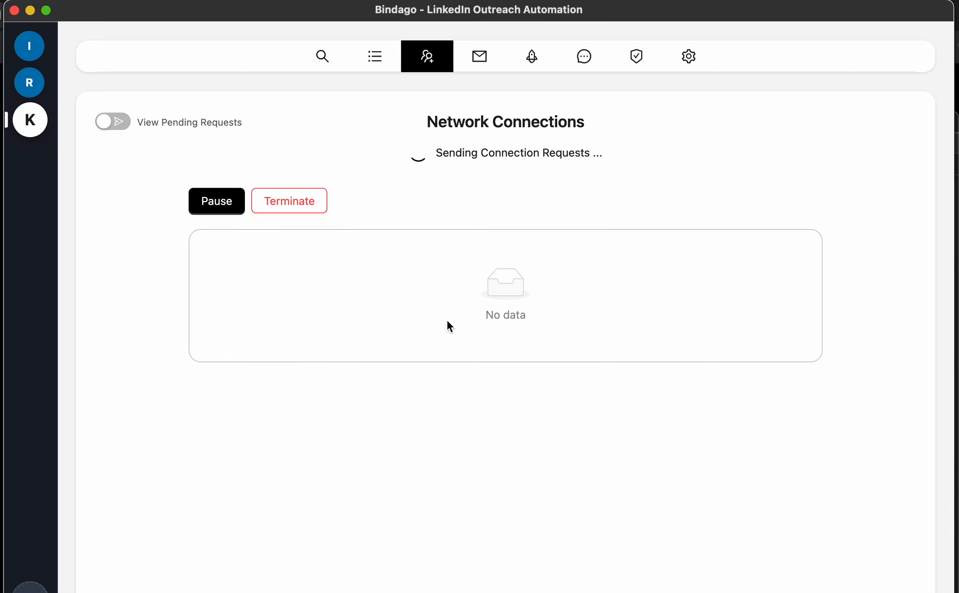
pyautogui.click(195, 204)
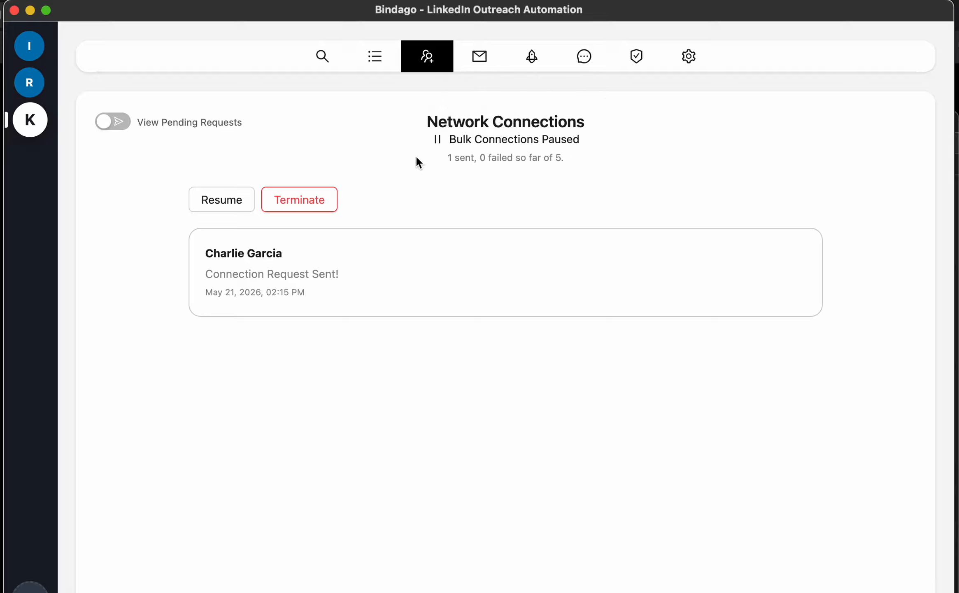
pyautogui.click(480, 63)
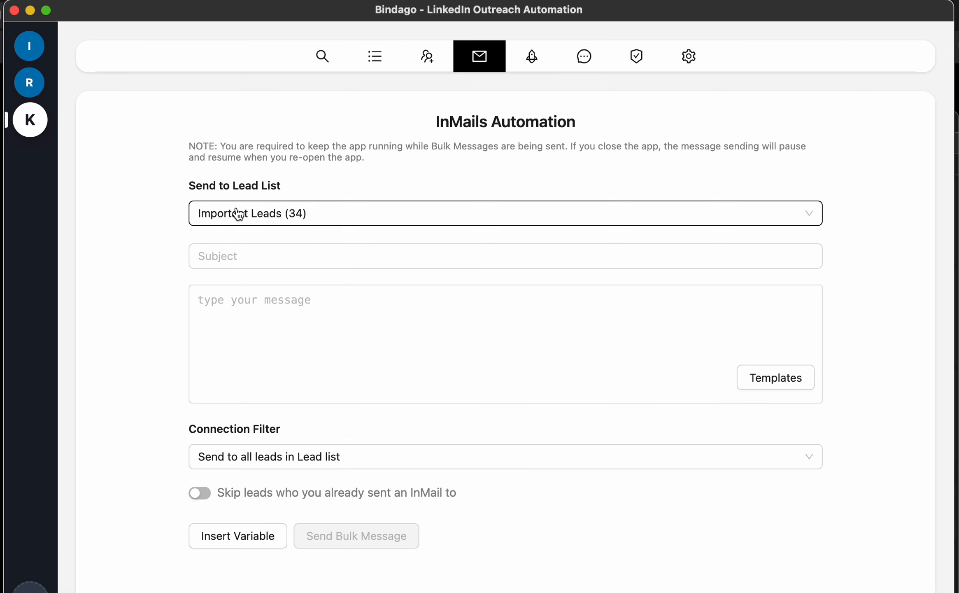
# Address the InMail to Potential Customers (51) with subject 'Recruitment Enquiry'
pyautogui.click(338, 214)
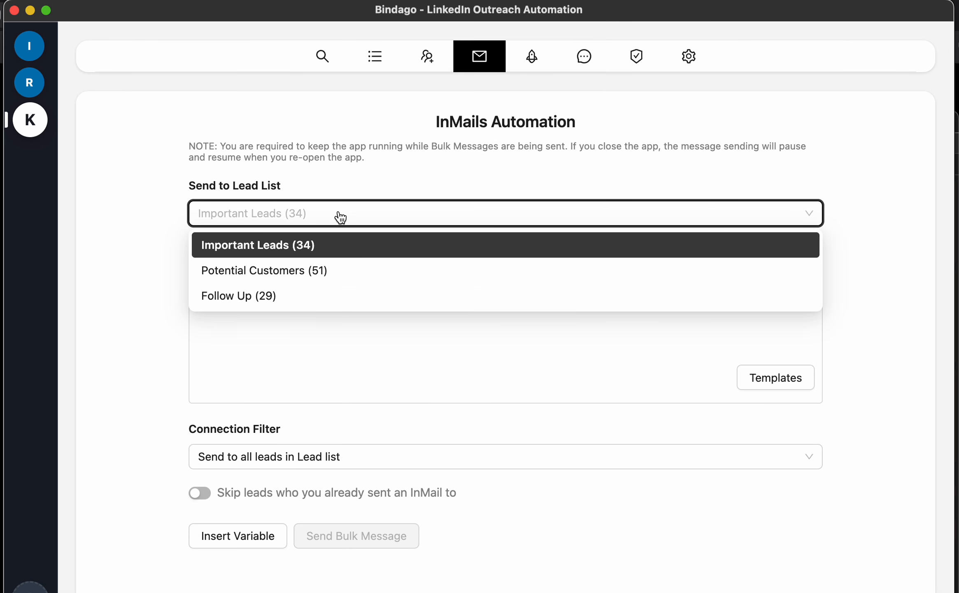
pyautogui.click(324, 272)
pyautogui.click(308, 255)
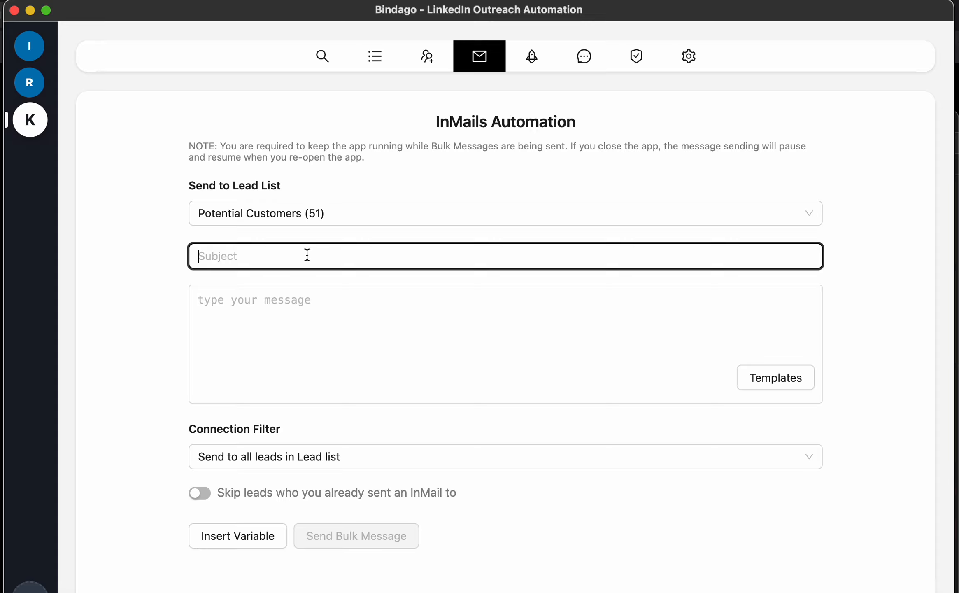
pyautogui.write('Recruitment Enqior')
pyautogui.press('BackSpace')
pyautogui.press('BackSpace')
pyautogui.press('BackSpace')
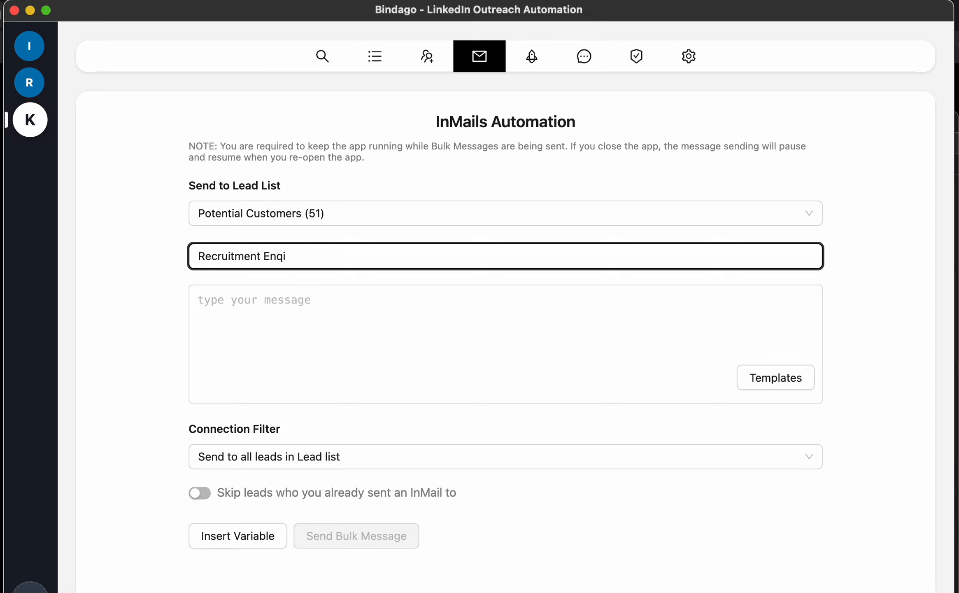
pyautogui.write('uiry')
# Write the message 'Hello {{firstName}},' followed by 'Are you looking for assistance in recruitment automation?'
pyautogui.click(298, 312)
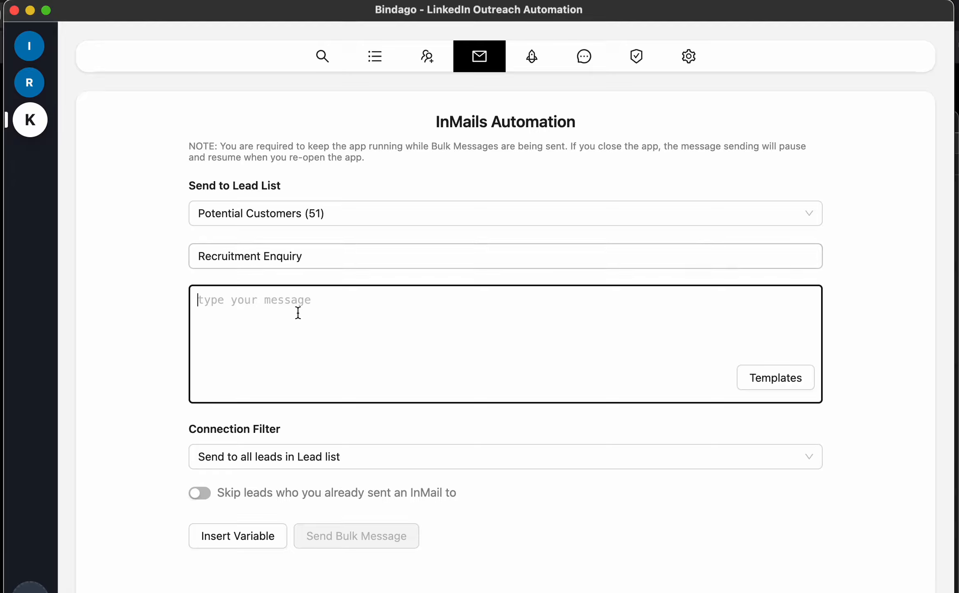
pyautogui.write('Hello')
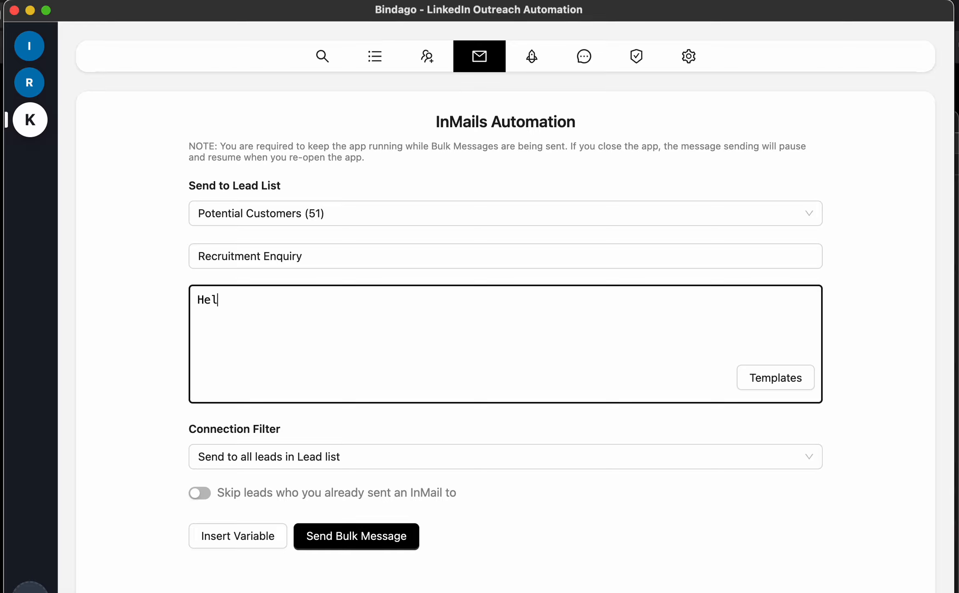
pyautogui.click(236, 535)
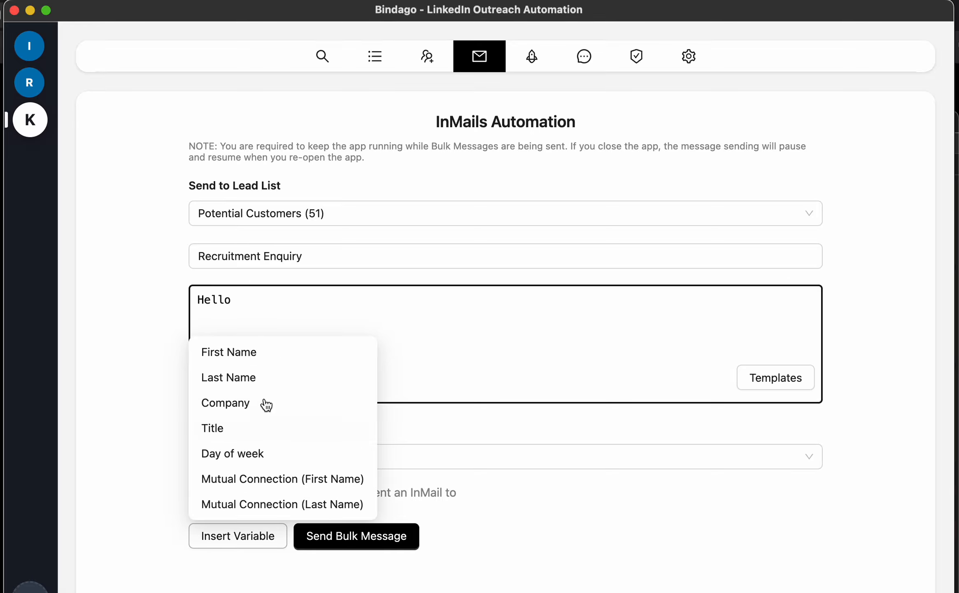
pyautogui.click(268, 358)
pyautogui.write(',')
pyautogui.press('Return')
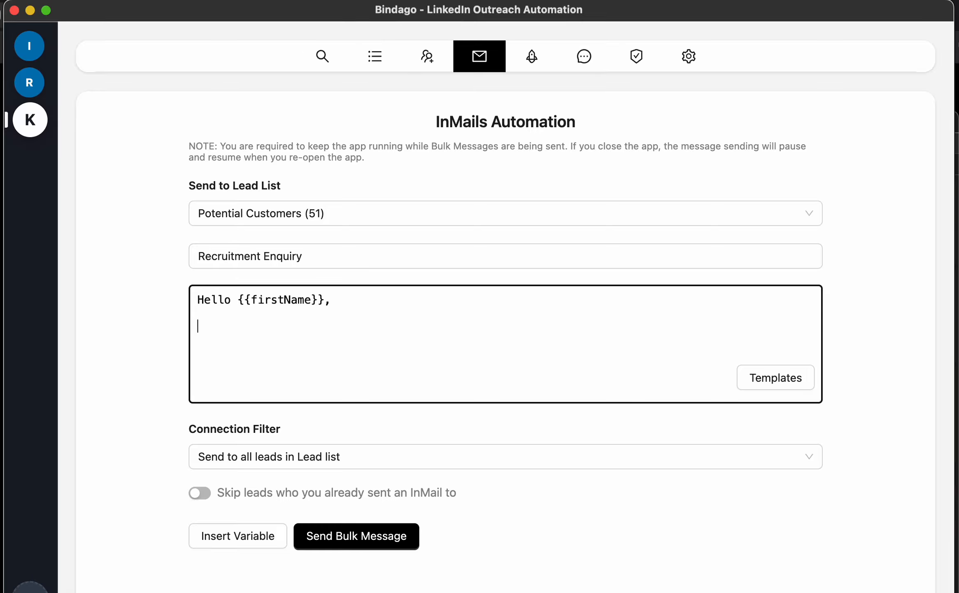
pyautogui.write('Are you looking for assistance in ')
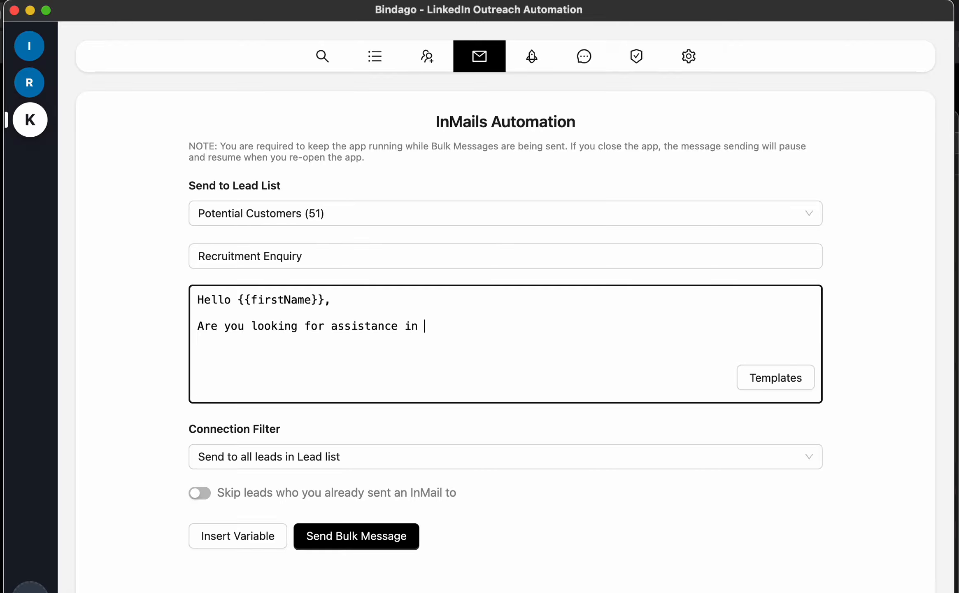
pyautogui.write('recruitment aut')
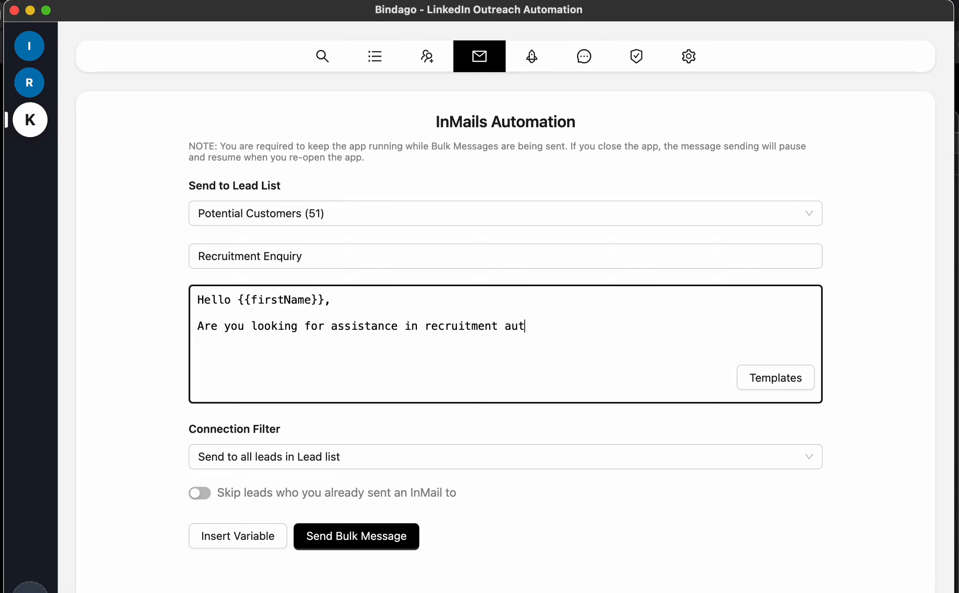
pyautogui.write('omation?')
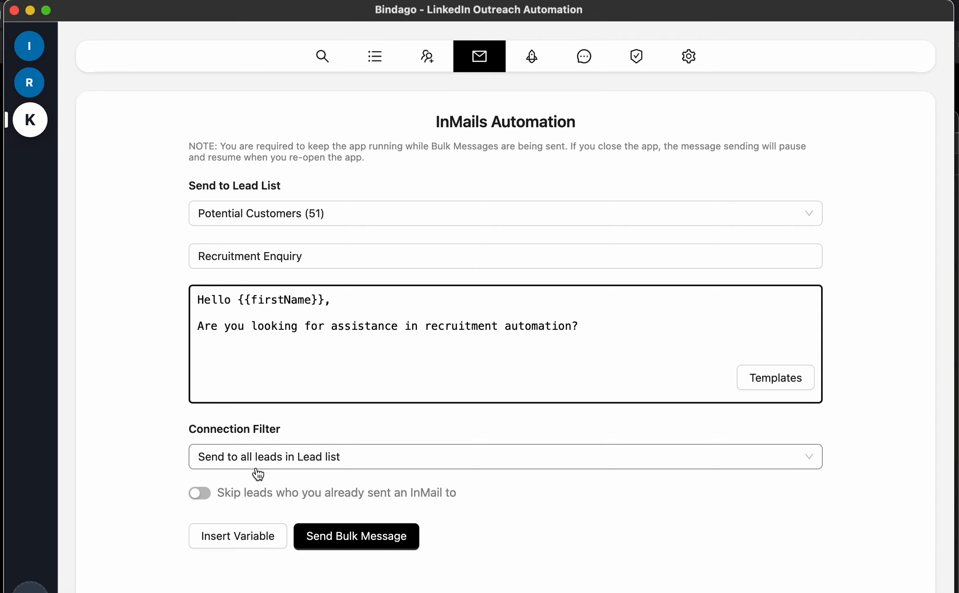
pyautogui.click(404, 462)
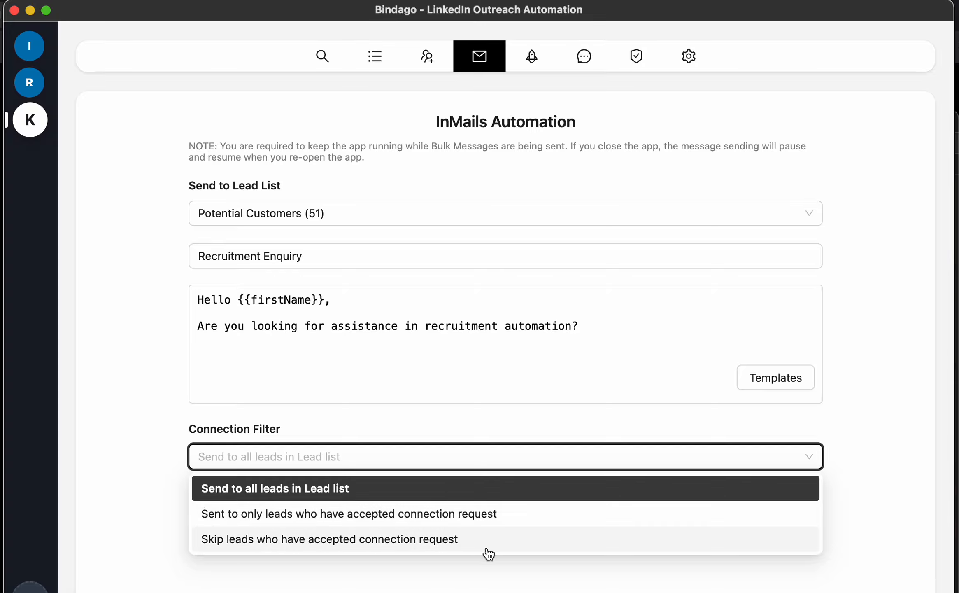
pyautogui.click(668, 418)
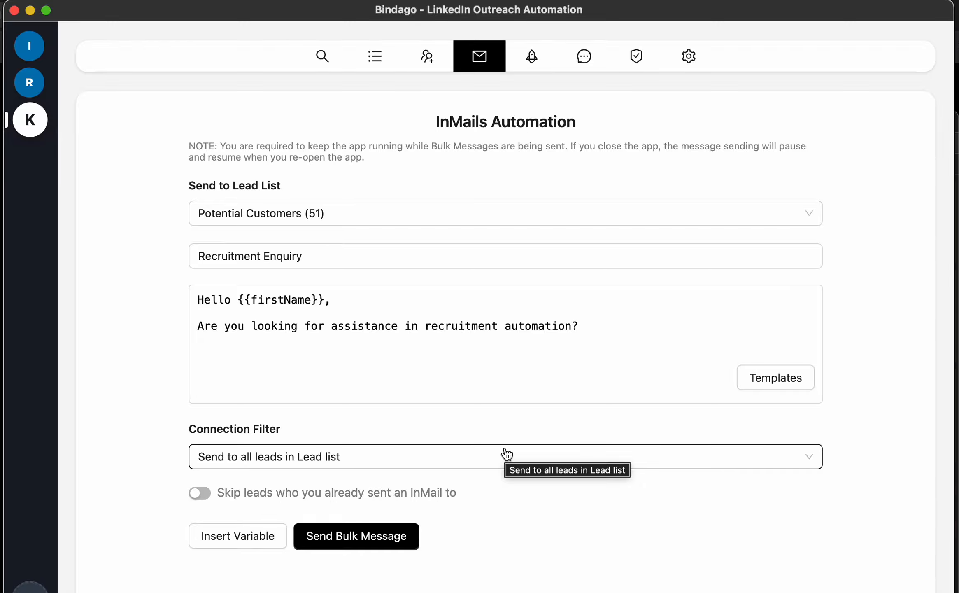
# From Campaigns, create another campaign and enter the name 'Engineering Resource'
pyautogui.click(536, 56)
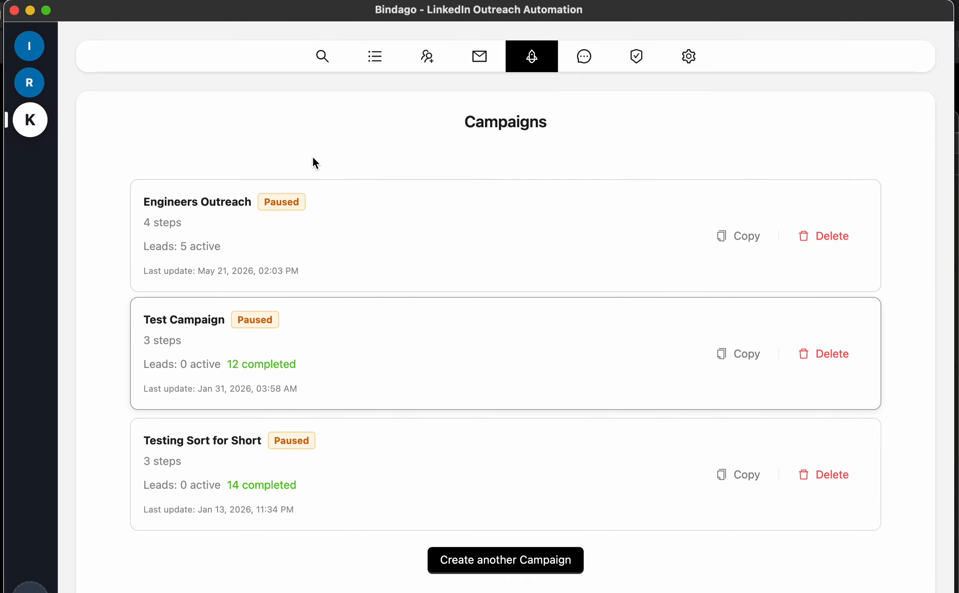
pyautogui.click(502, 561)
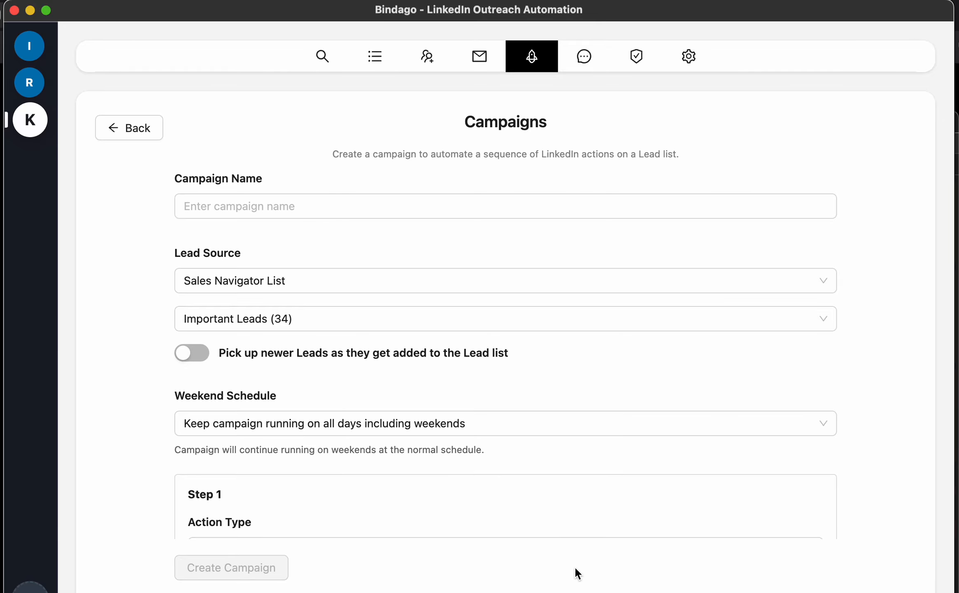
pyautogui.click(227, 215)
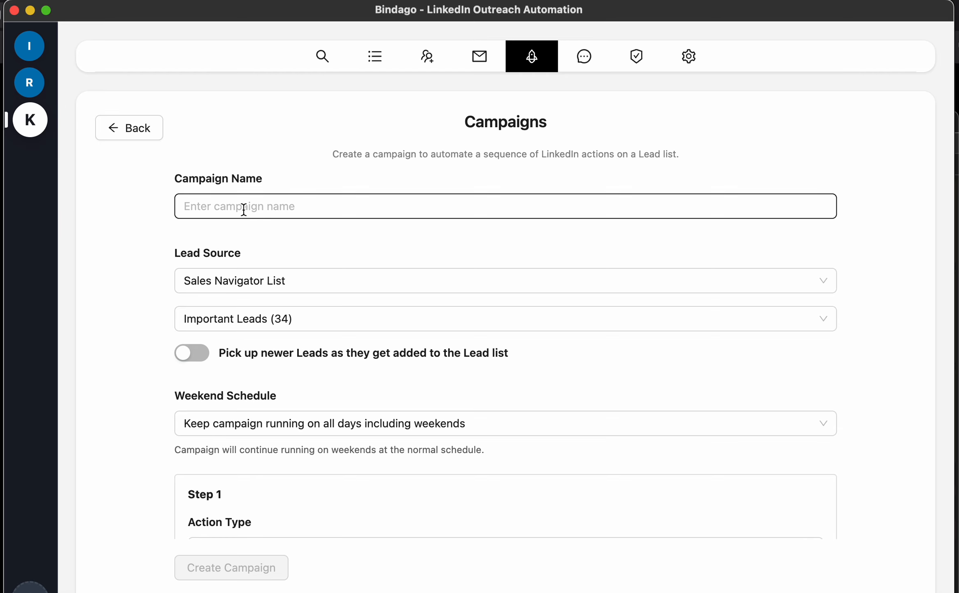
pyautogui.click(257, 200)
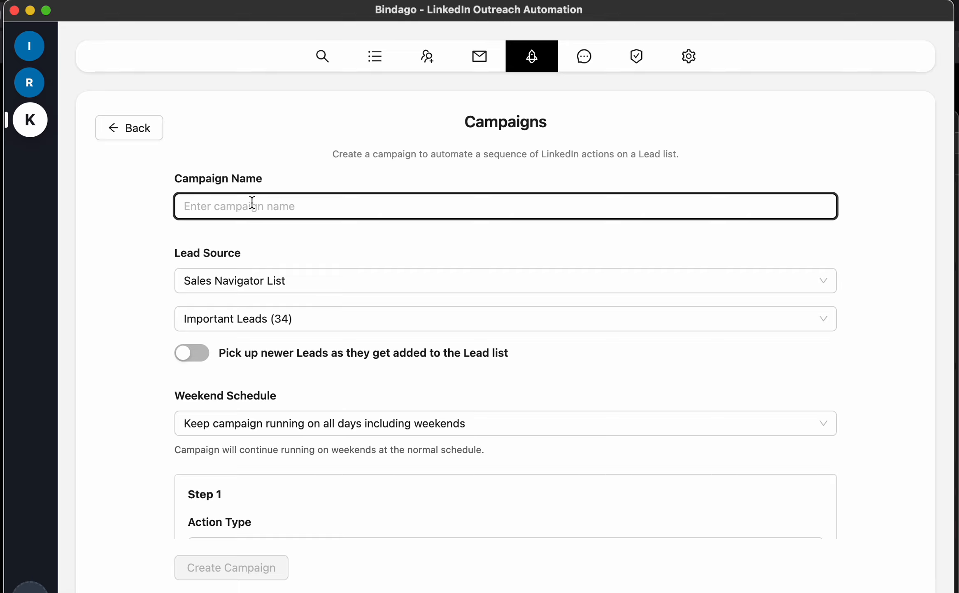
pyautogui.write('Enghi')
pyautogui.press('BackSpace')
pyautogui.write('ineering Resource')
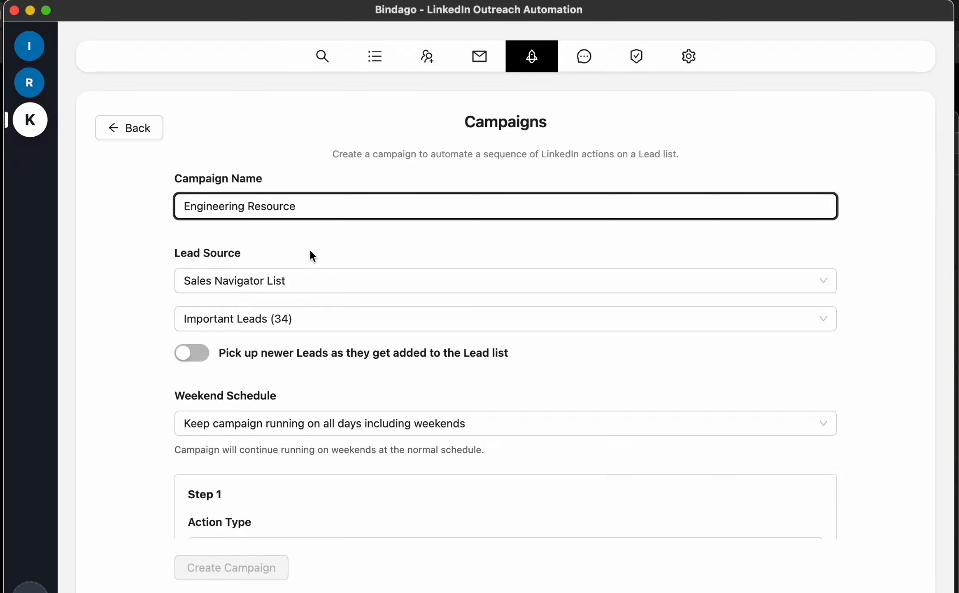
# Set the lead source to Custom Lead List using Another sample (682 leads)
pyautogui.click(315, 281)
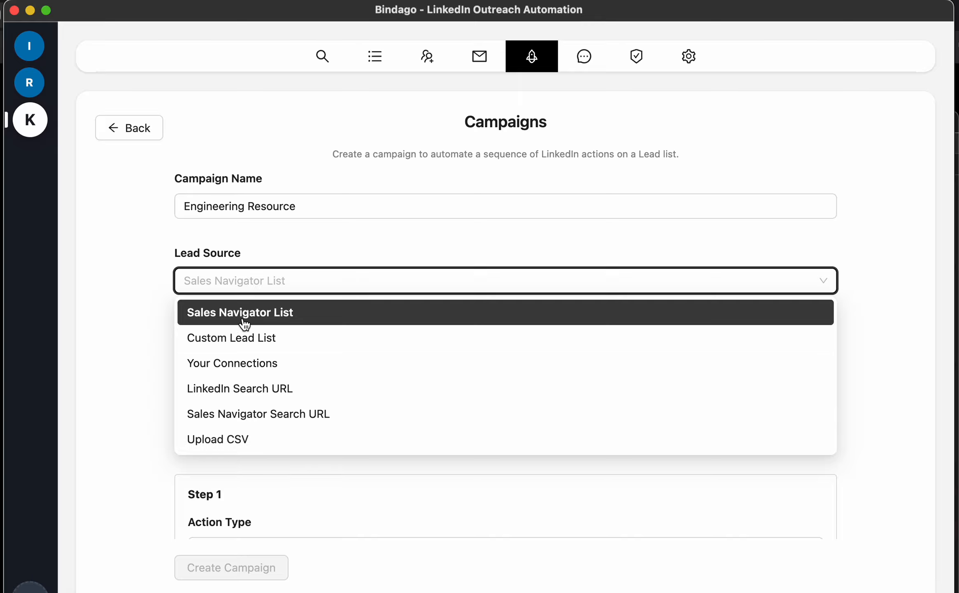
pyautogui.click(290, 342)
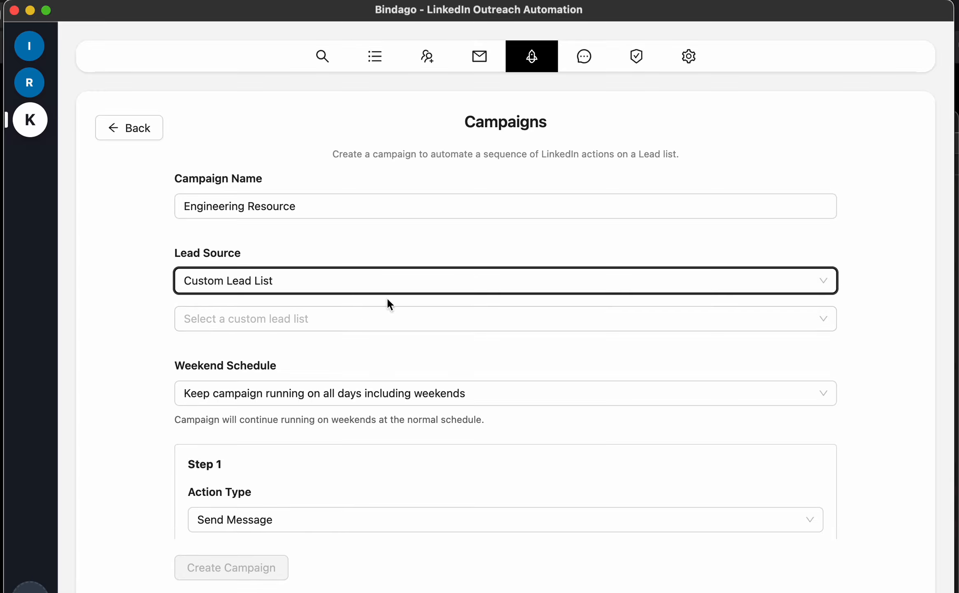
pyautogui.click(336, 318)
pyautogui.click(312, 352)
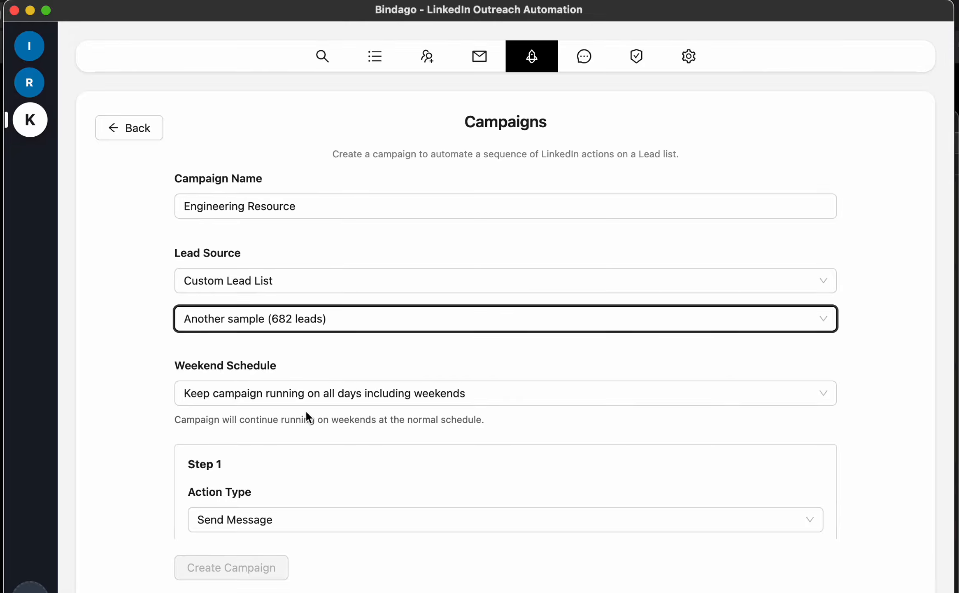
# Set Step 1's action type to View Profile
pyautogui.scroll(-5, 306, 410)
pyautogui.scroll(-4, 306, 414)
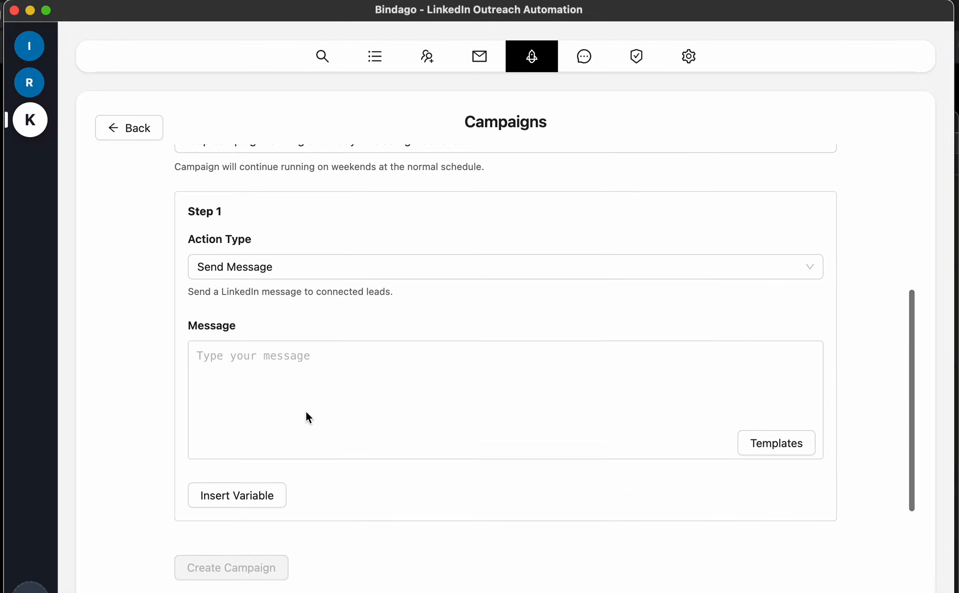
pyautogui.click(380, 272)
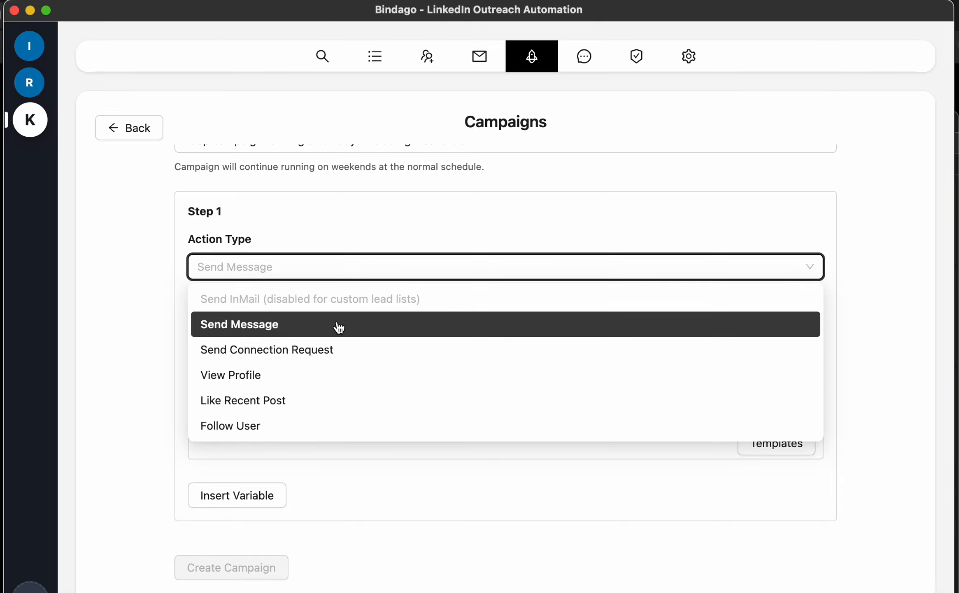
pyautogui.click(285, 378)
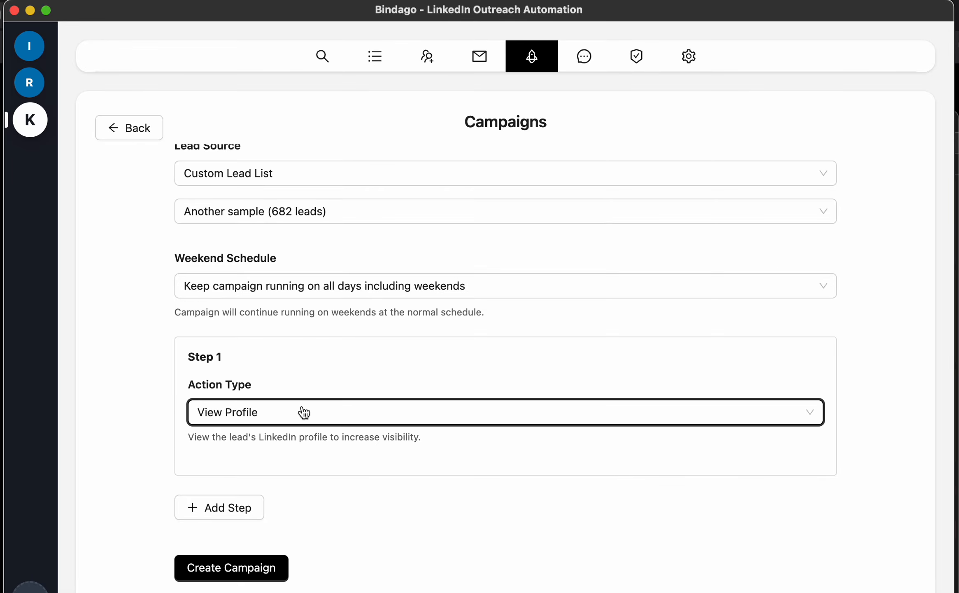
# Add a second step that sends a connection request 5 minutes after the previous one
pyautogui.click(219, 507)
pyautogui.scroll(-6, 485, 436)
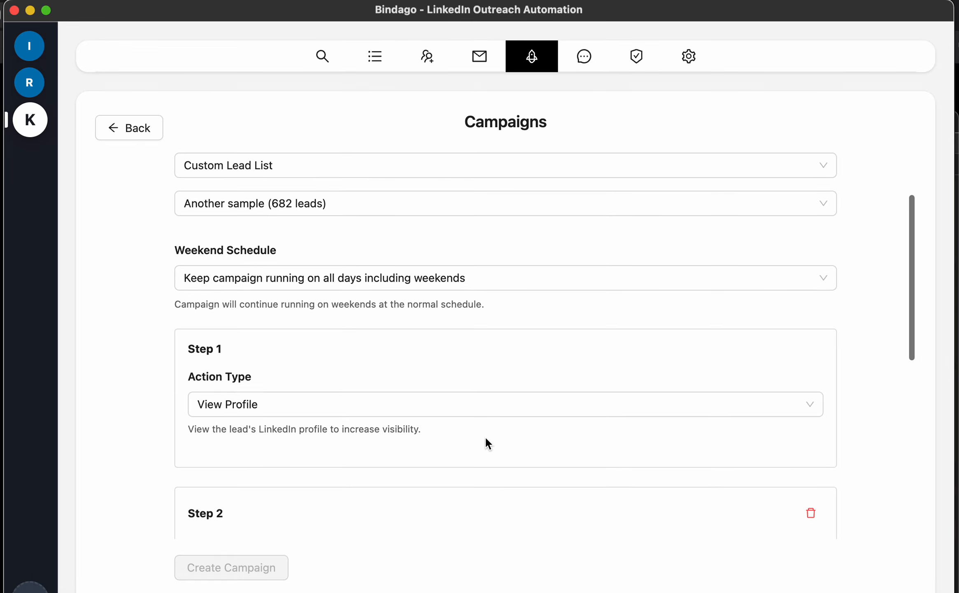
pyautogui.scroll(-2, 485, 436)
pyautogui.click(471, 264)
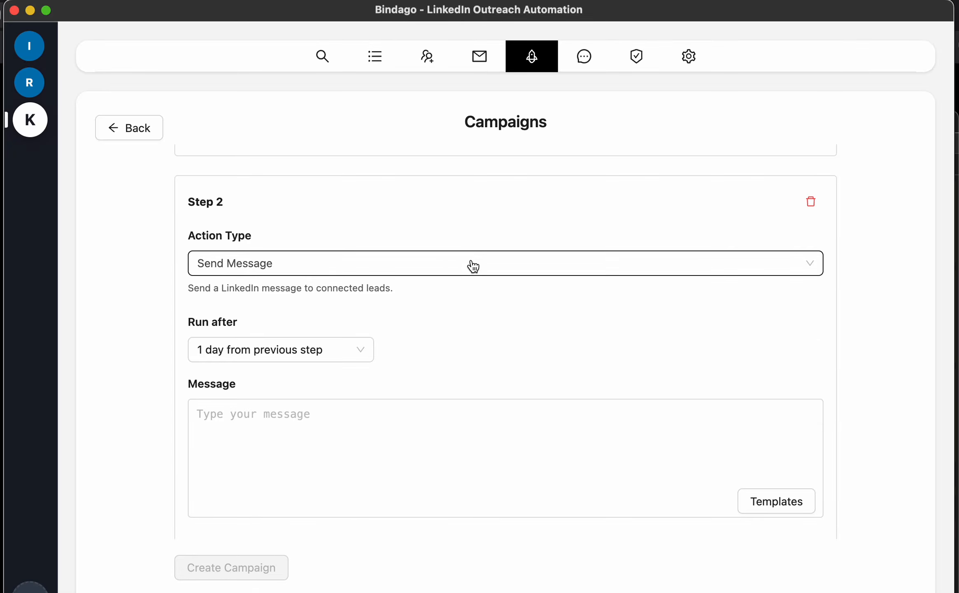
pyautogui.click(318, 347)
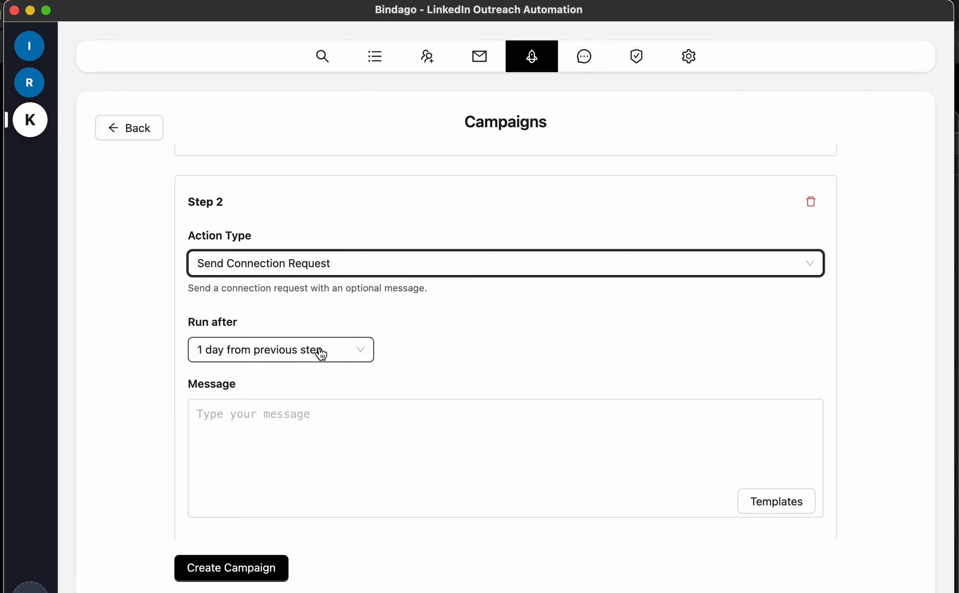
pyautogui.click(331, 358)
pyautogui.click(292, 382)
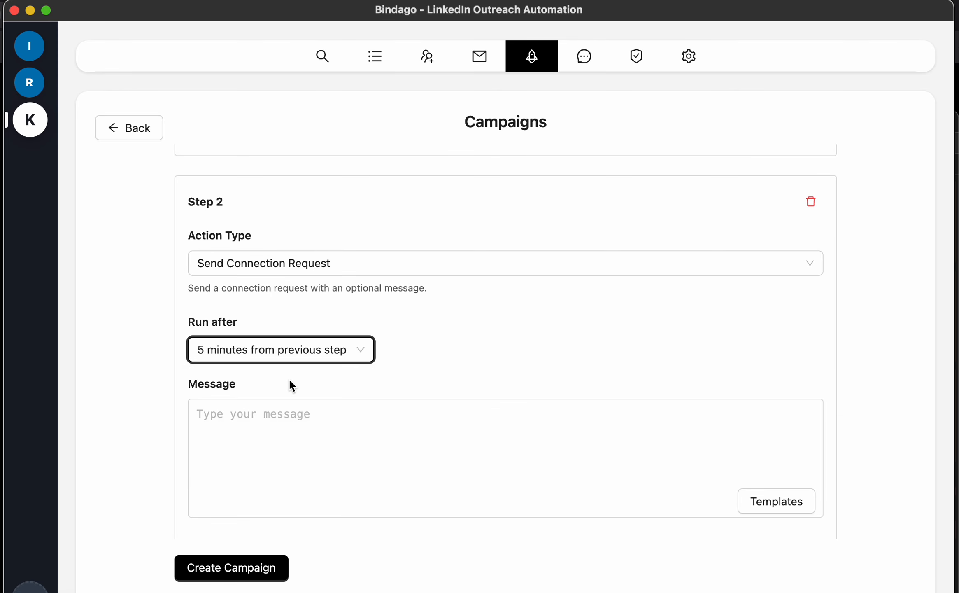
# Write step 2's message 'Hello {{firstName}}, would love to connect' using the First Name variable
pyautogui.scroll(-3, 556, 305)
pyautogui.click(463, 346)
pyautogui.write('Hh')
pyautogui.press('BackSpace')
pyautogui.write('ello')
pyautogui.click(239, 481)
pyautogui.click(319, 311)
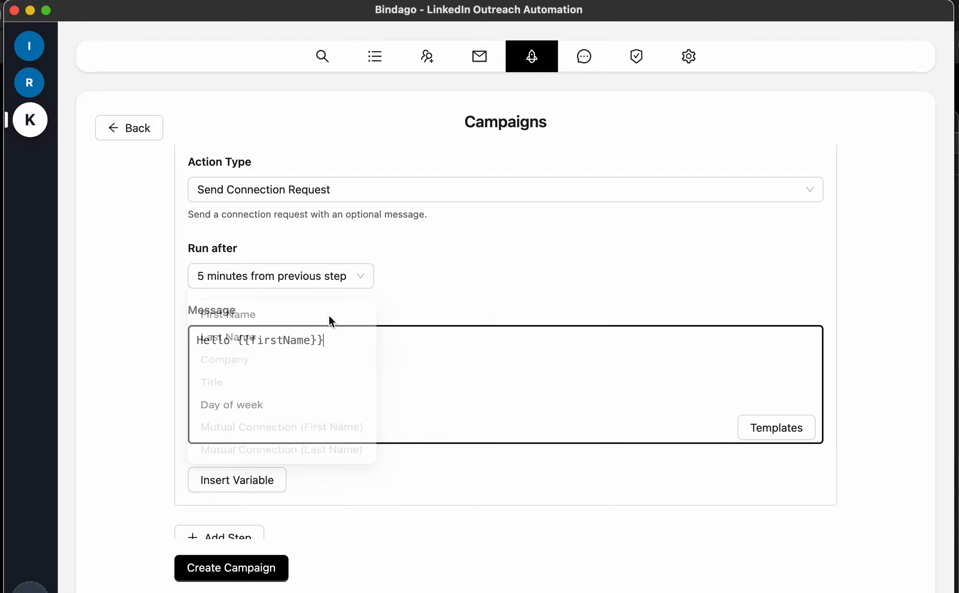
pyautogui.write(', would love to connect')
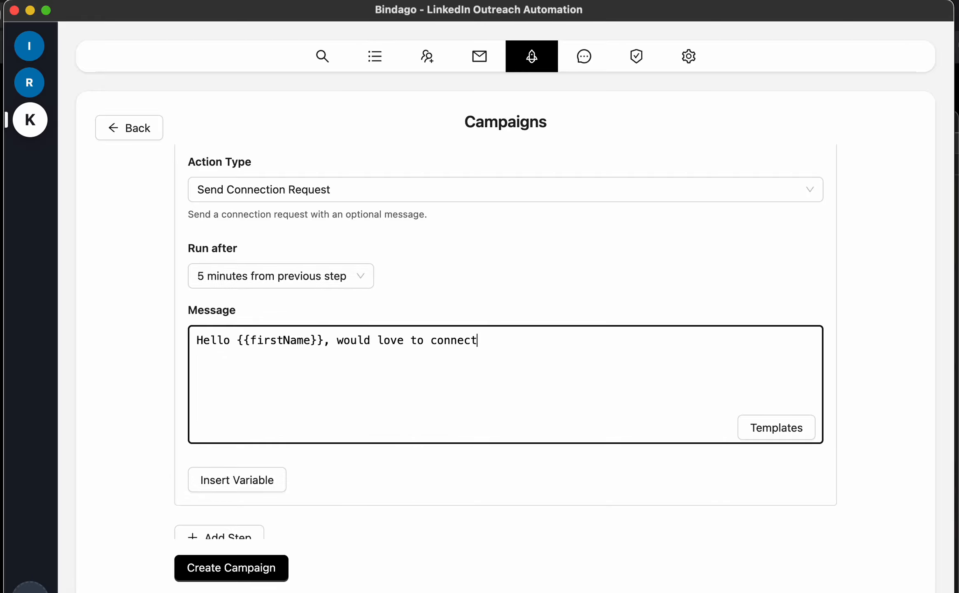
pyautogui.scroll(-1, 437, 491)
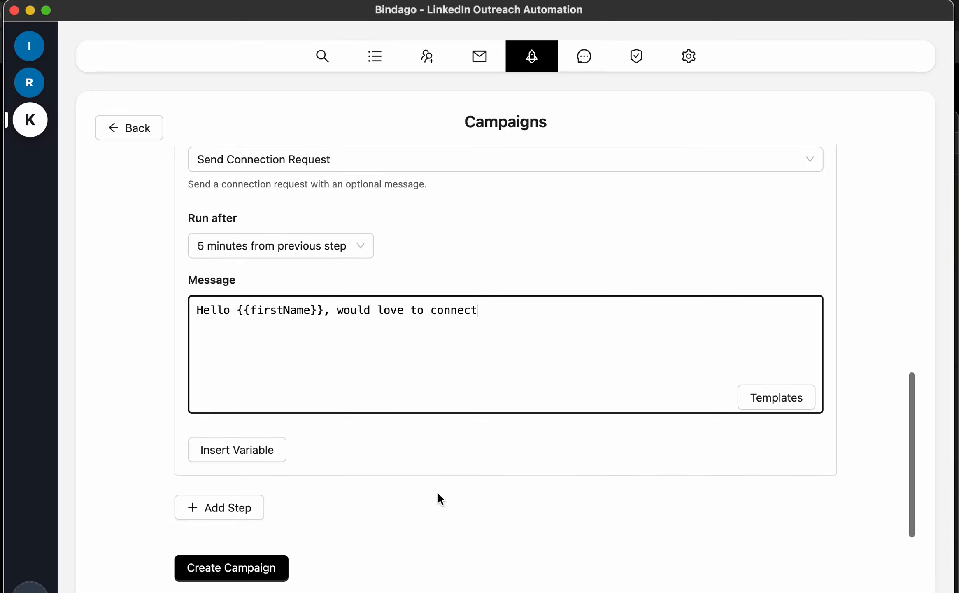
# Add a third step set to run 2 days after the previous step
pyautogui.click(247, 509)
pyautogui.scroll(-10, 503, 456)
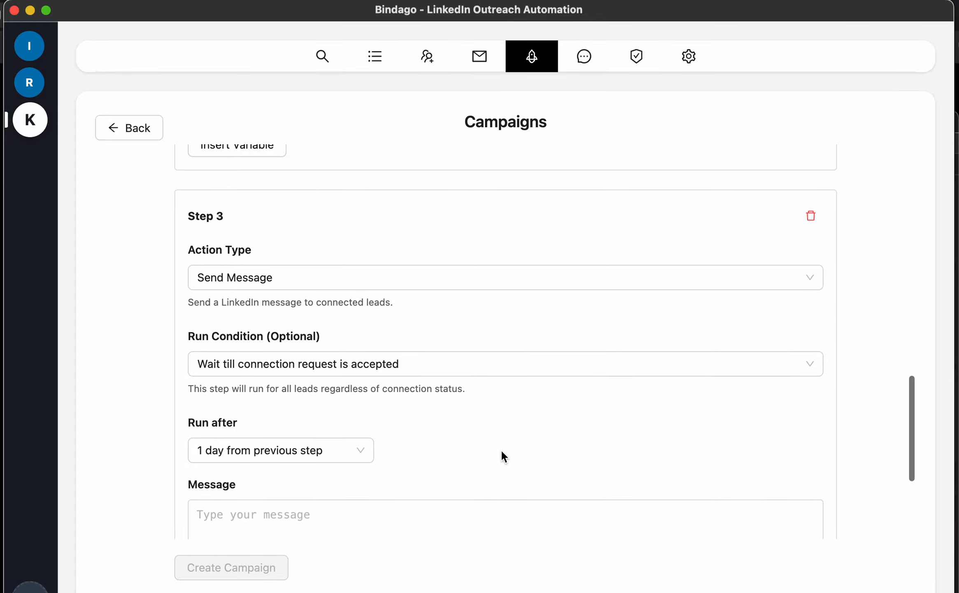
pyautogui.click(354, 452)
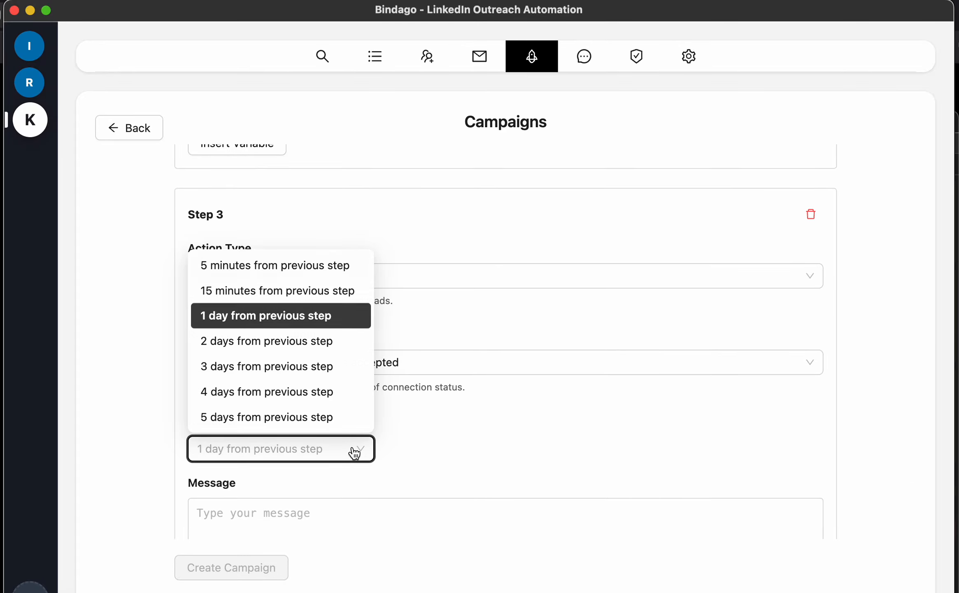
pyautogui.click(307, 346)
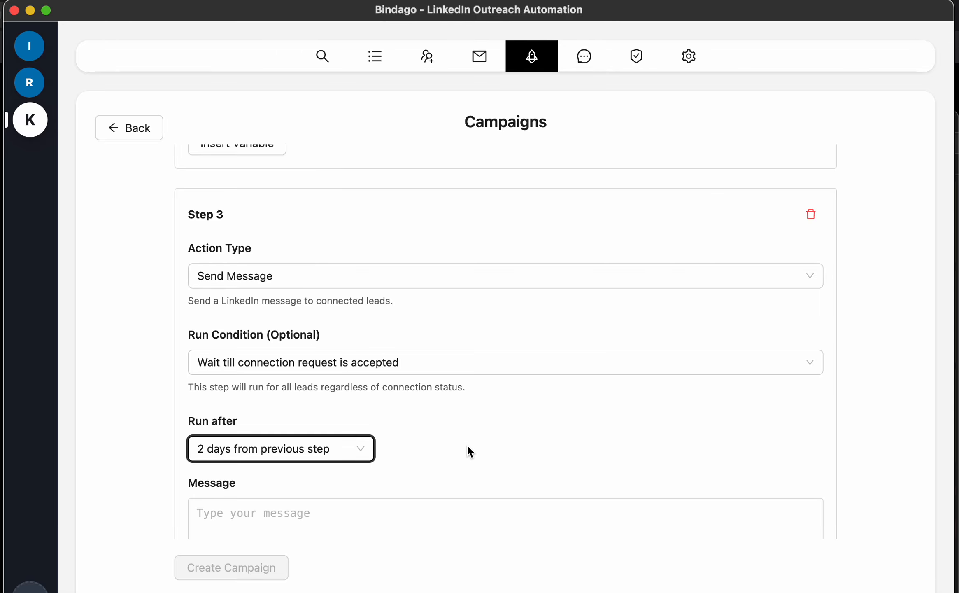
# Give step 3 the message 'Hello thank you for connecting with me. Would you be open for a chat' and add a fourth step
pyautogui.scroll(-3, 468, 451)
pyautogui.scroll(-5, 467, 444)
pyautogui.click(342, 353)
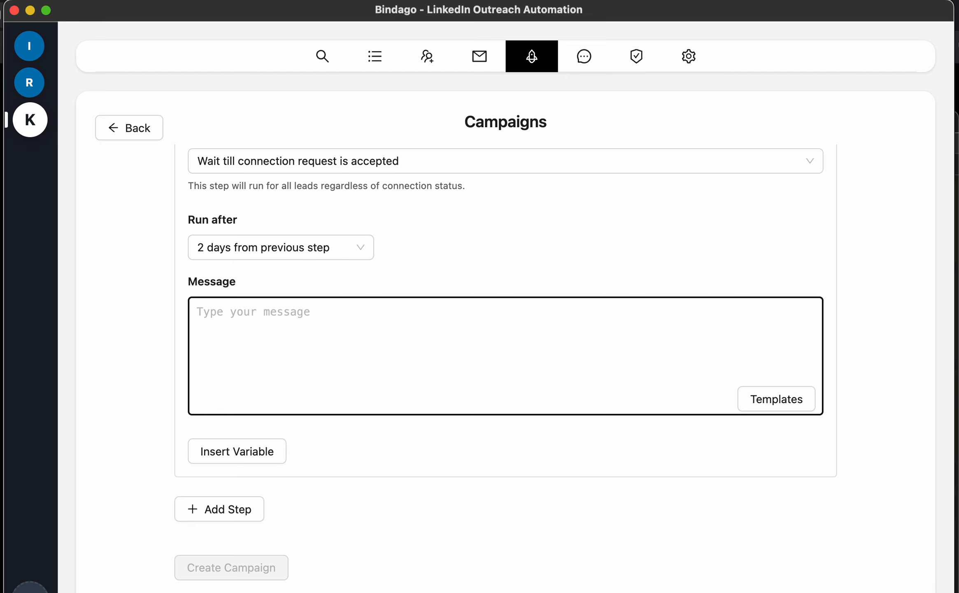
pyautogui.write('Hello thank you ')
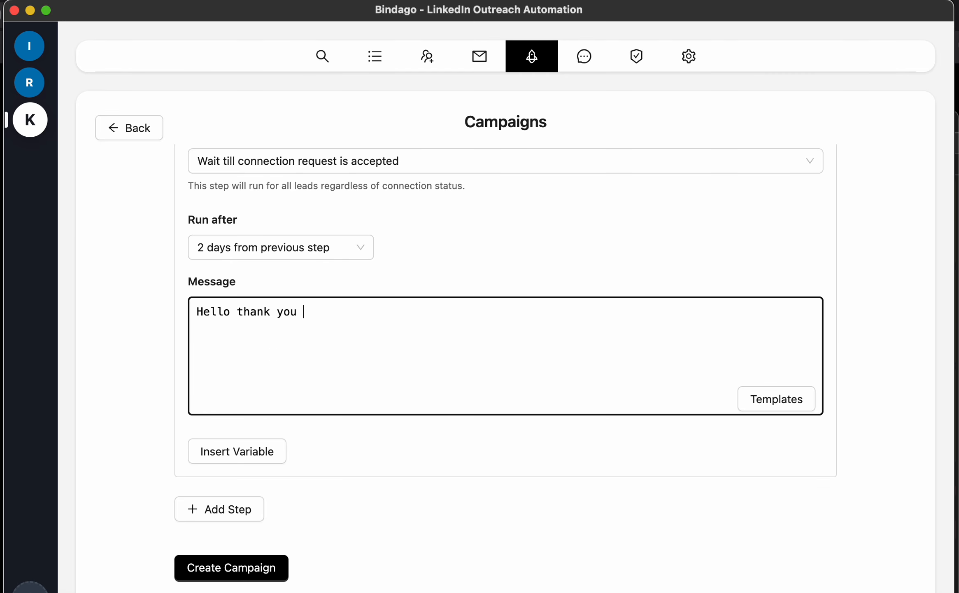
pyautogui.write('for connecting with me.')
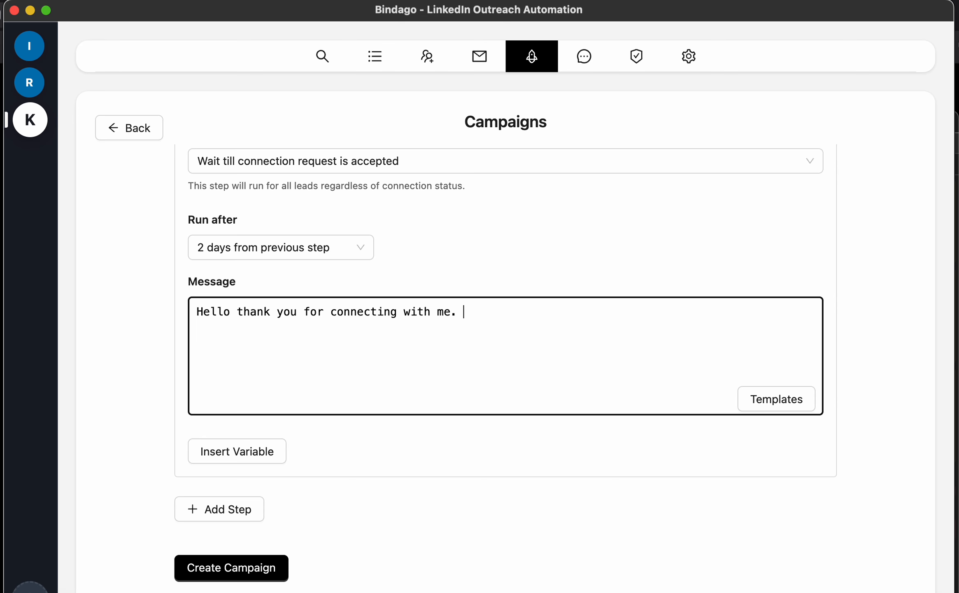
pyautogui.write(' Would you be open for a chat?')
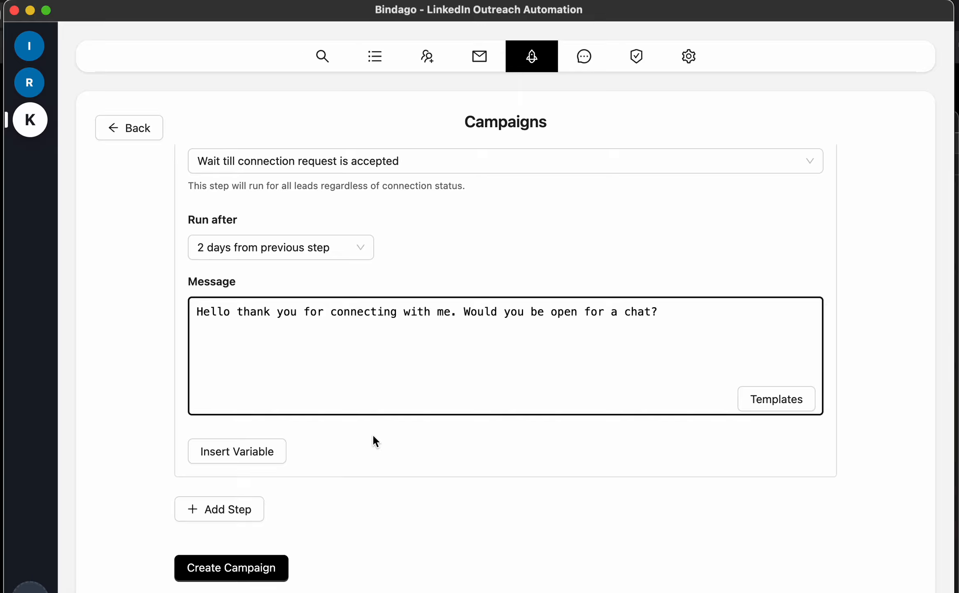
pyautogui.scroll(-1, 374, 437)
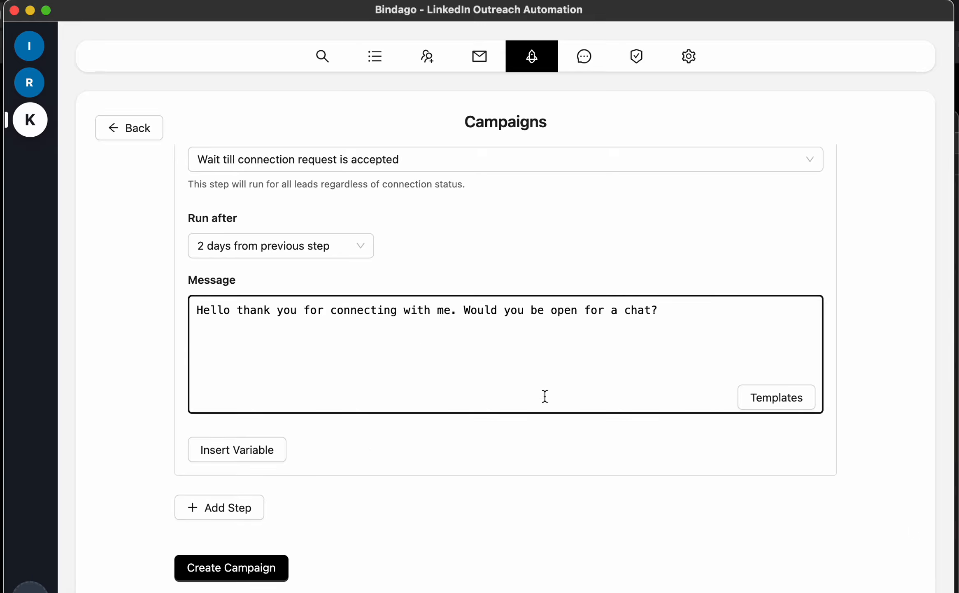
pyautogui.click(234, 509)
# Make step 4 Like Recent Post, running only if the connection was accepted, 2 days later
pyautogui.scroll(-5, 467, 474)
pyautogui.scroll(-3, 467, 475)
pyautogui.click(451, 334)
pyautogui.click(252, 454)
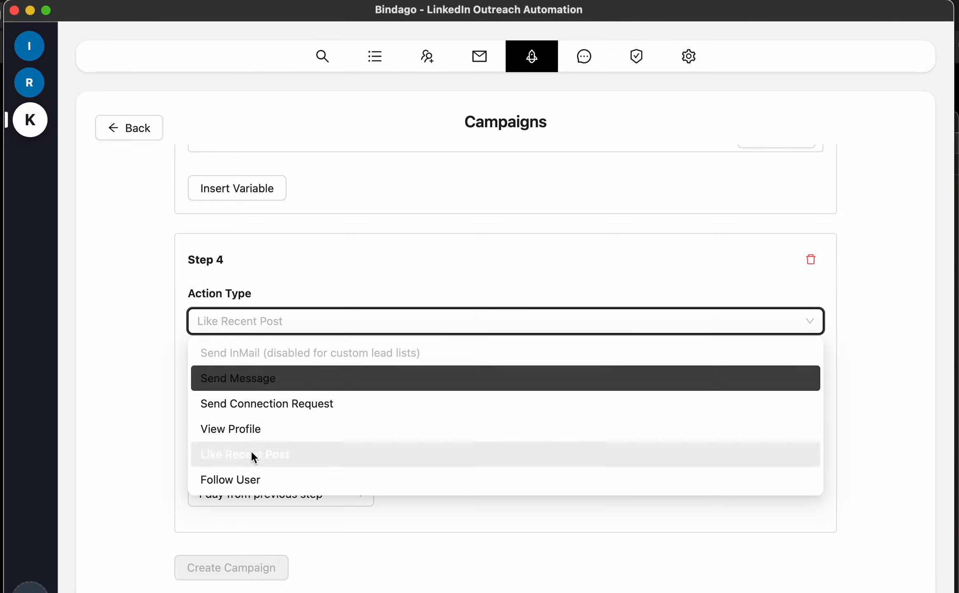
pyautogui.scroll(-3, 462, 378)
pyautogui.click(377, 361)
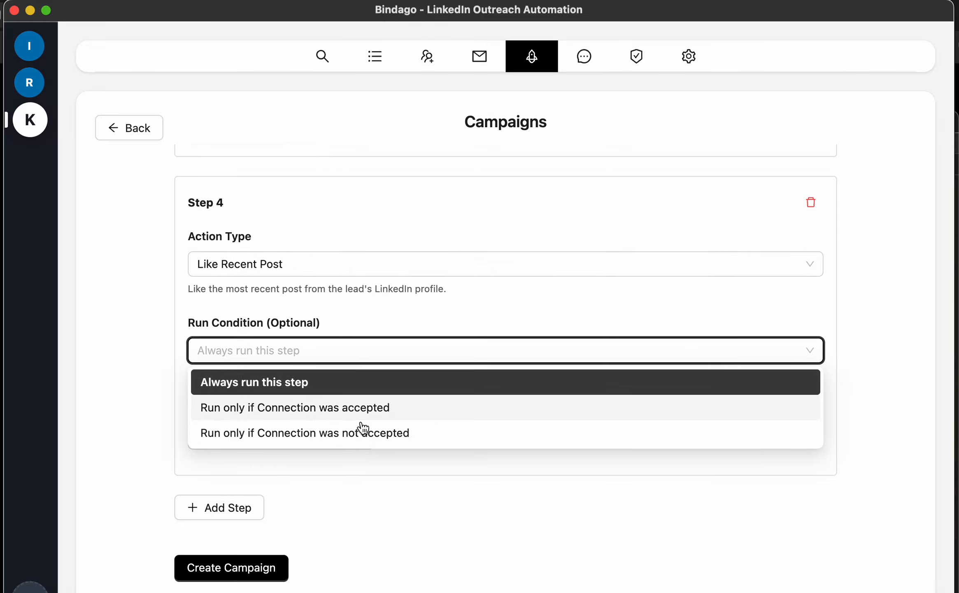
pyautogui.click(383, 414)
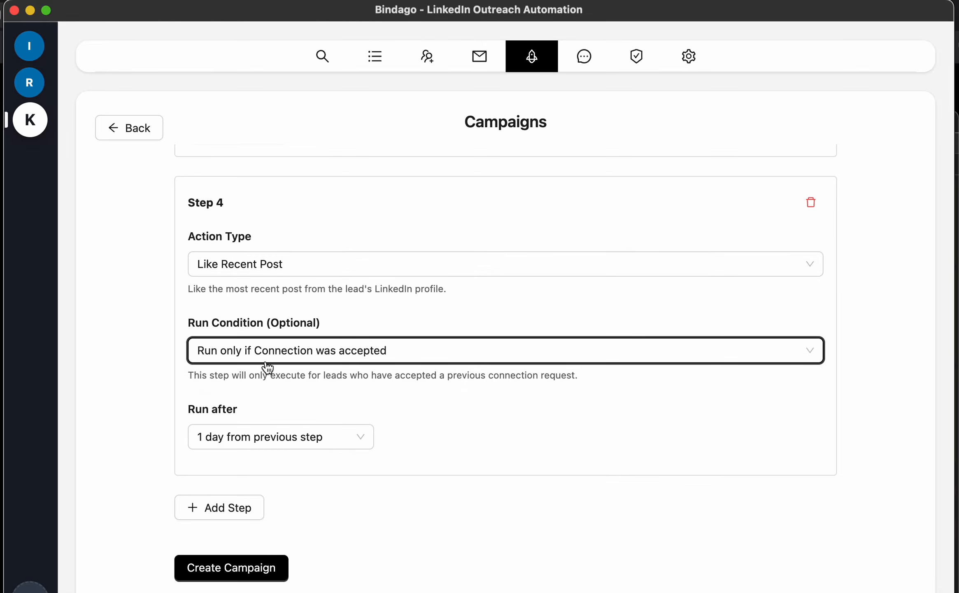
pyautogui.click(309, 438)
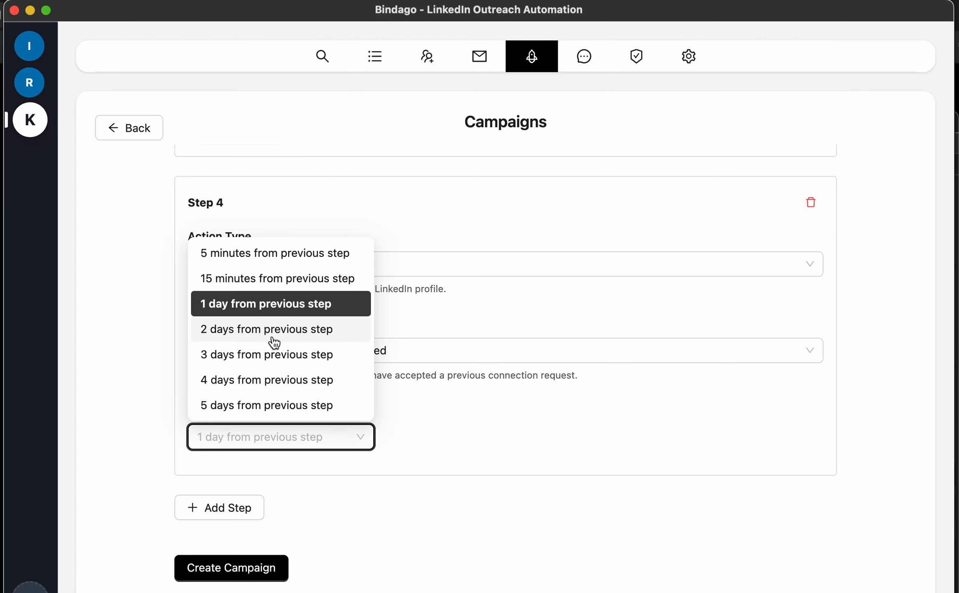
pyautogui.click(271, 336)
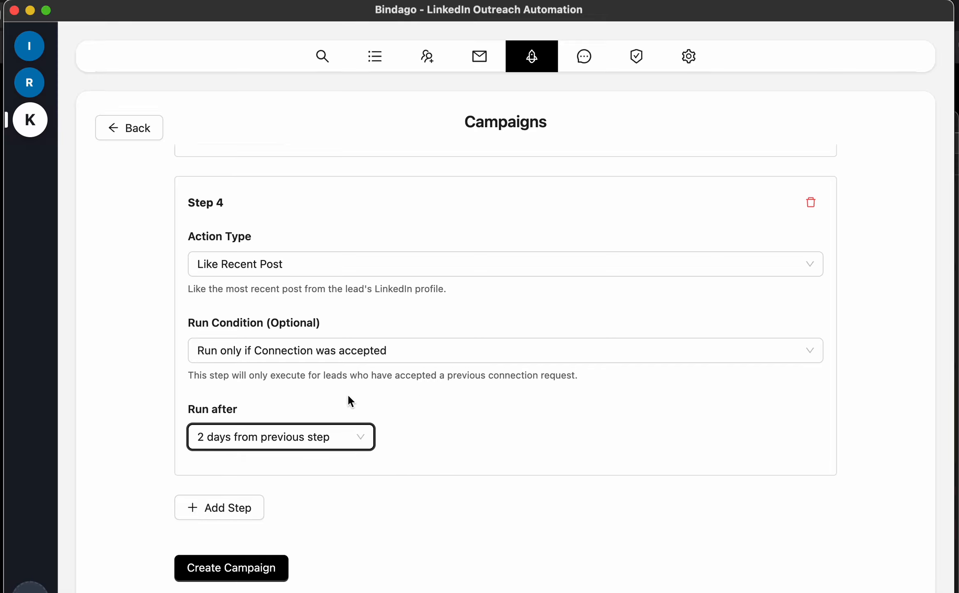
# Delete the extra fifth step so the campaign ends at step 4
pyautogui.scroll(2, 508, 359)
pyautogui.scroll(5, 507, 358)
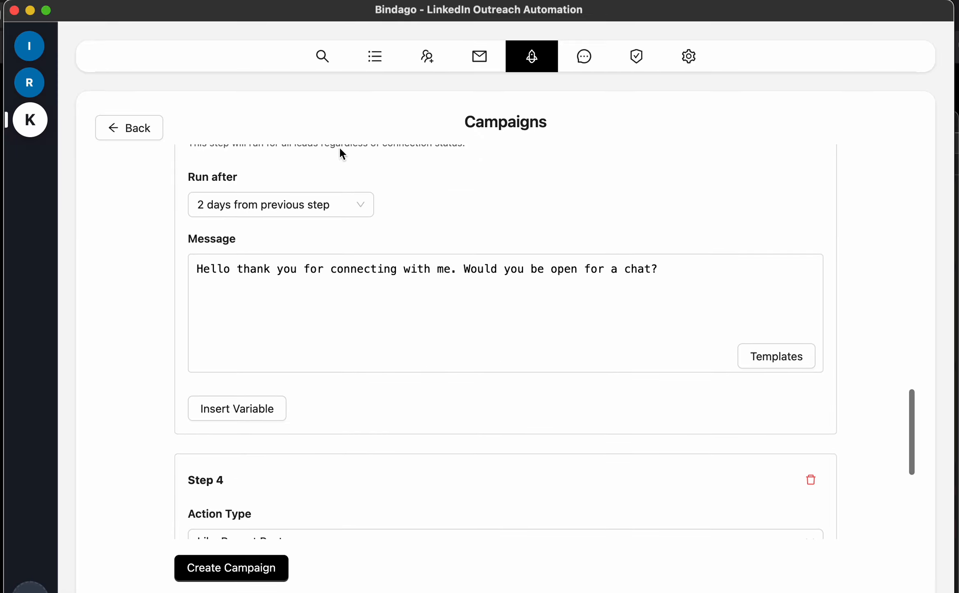
pyautogui.scroll(-6, 426, 412)
pyautogui.scroll(-2, 422, 428)
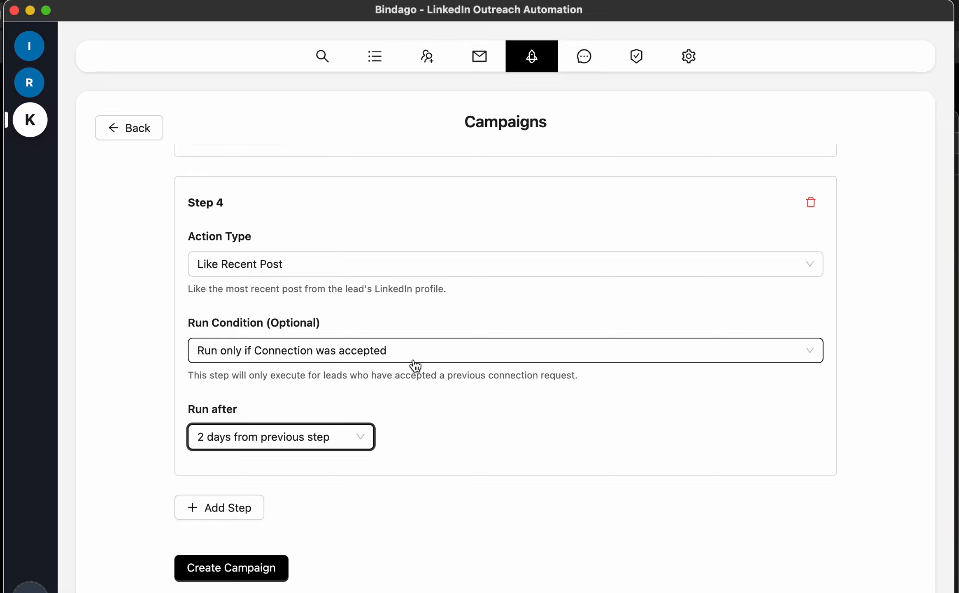
pyautogui.scroll(8, 411, 364)
pyautogui.scroll(-8, 372, 412)
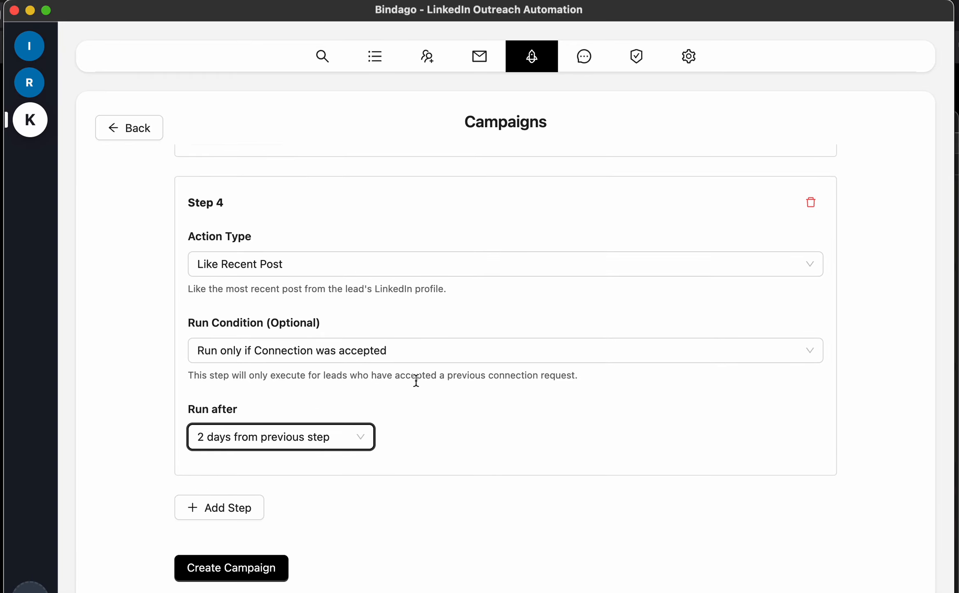
pyautogui.click(244, 509)
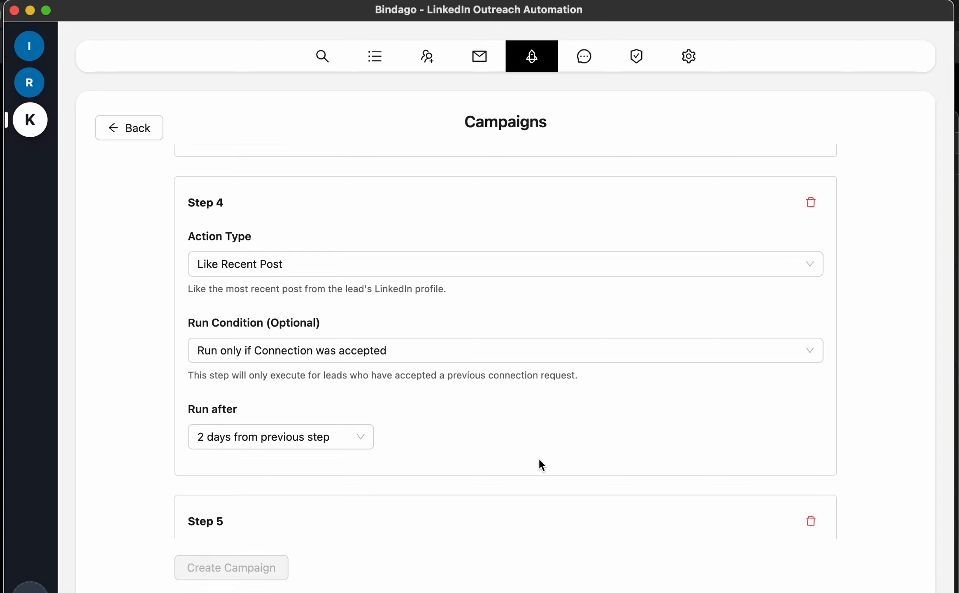
pyautogui.scroll(-9, 539, 463)
pyautogui.scroll(5, 541, 385)
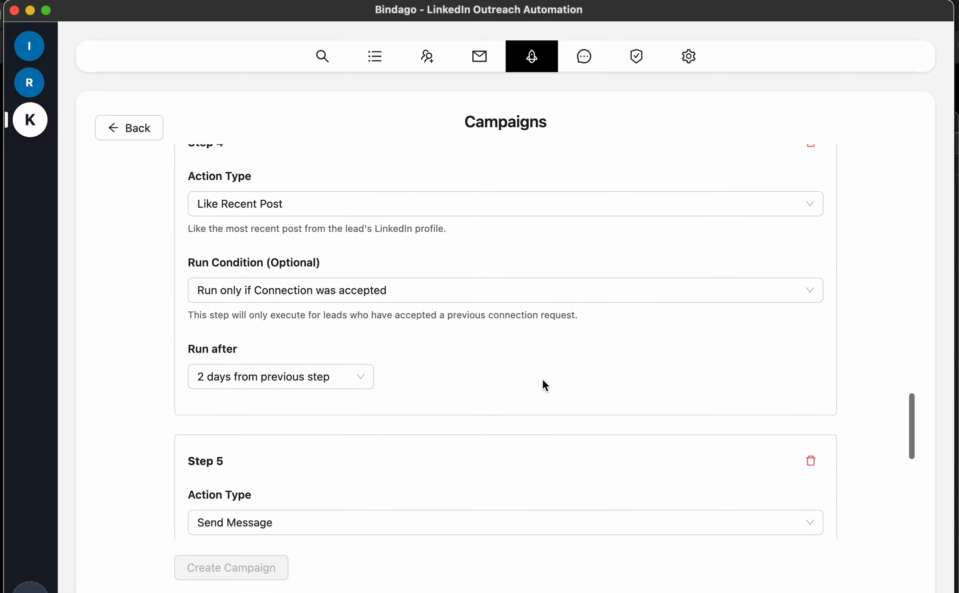
pyautogui.click(811, 413)
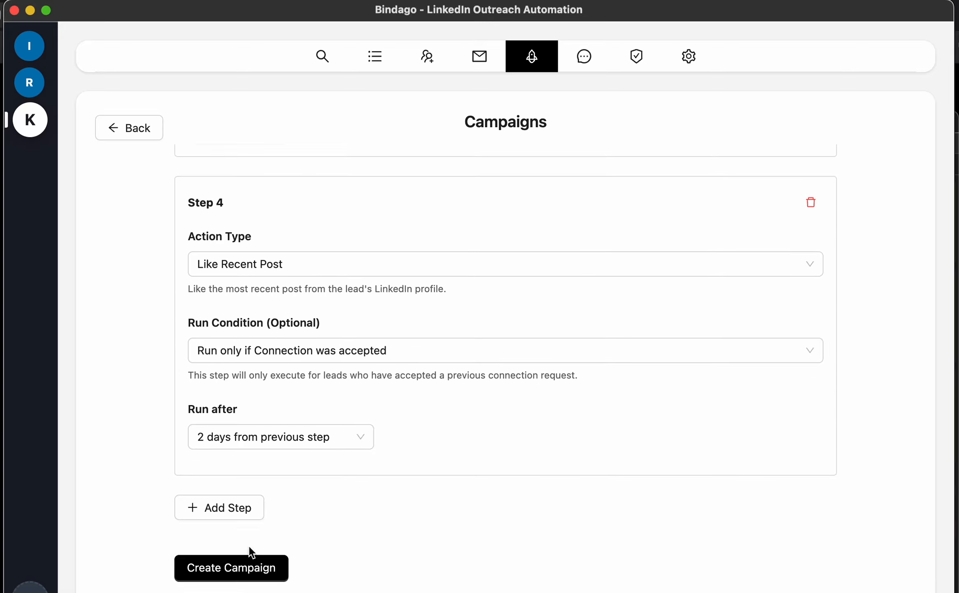
# Create the Engineering Resource campaign and review its running steps with all 682 leads in Step 1
pyautogui.click(227, 572)
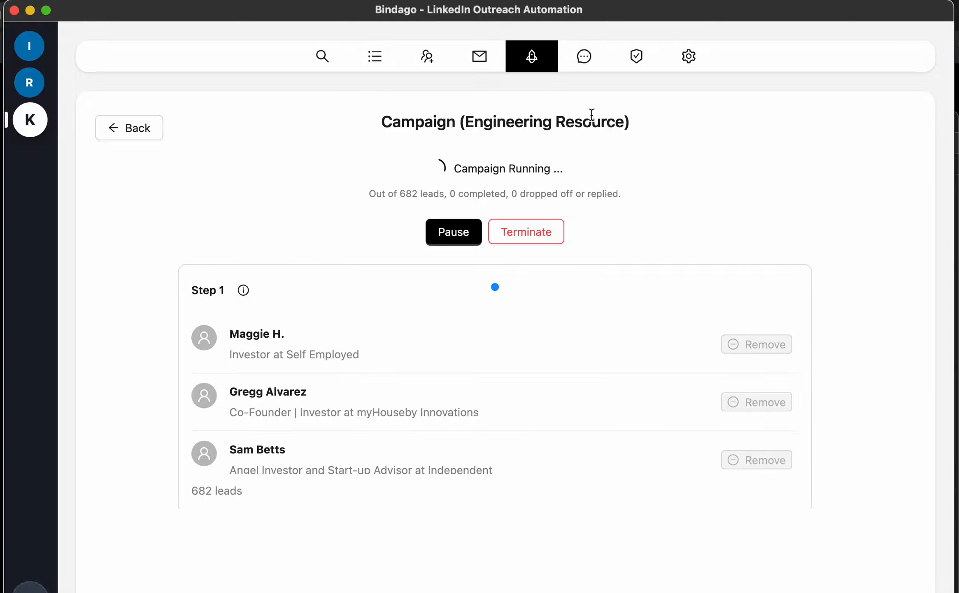
pyautogui.scroll(-10, 836, 331)
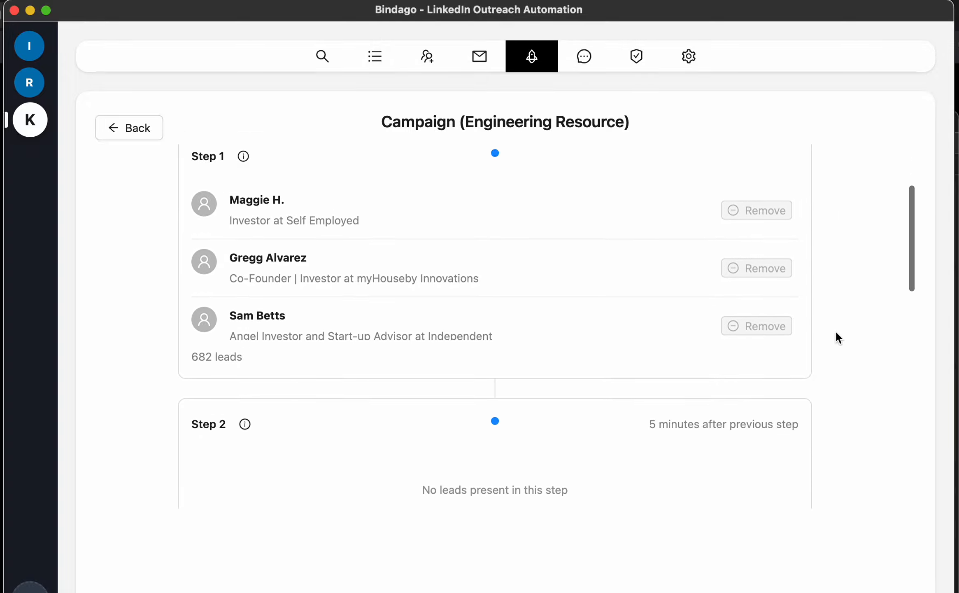
pyautogui.scroll(-10, 836, 333)
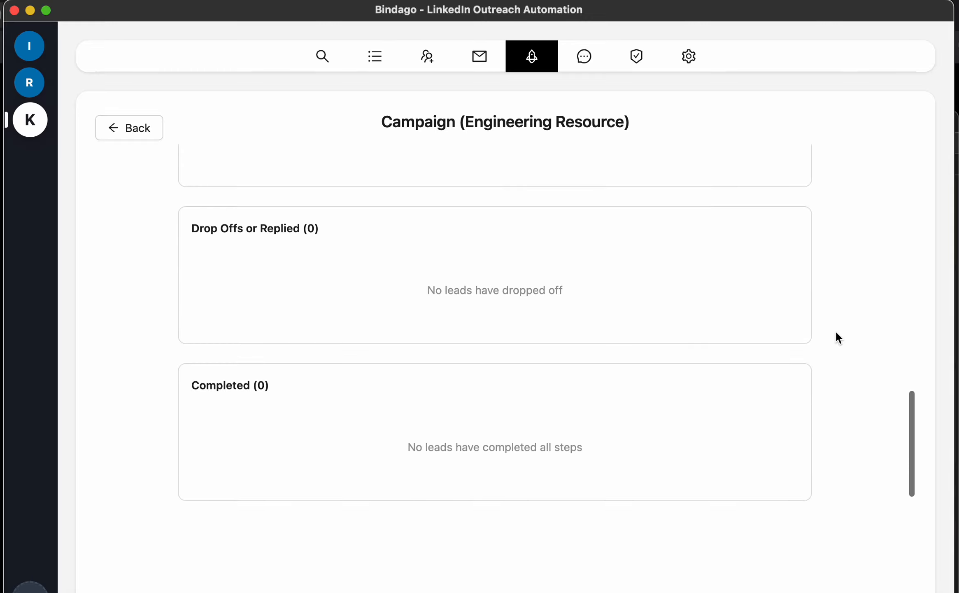
pyautogui.scroll(8, 836, 333)
pyautogui.scroll(10, 837, 333)
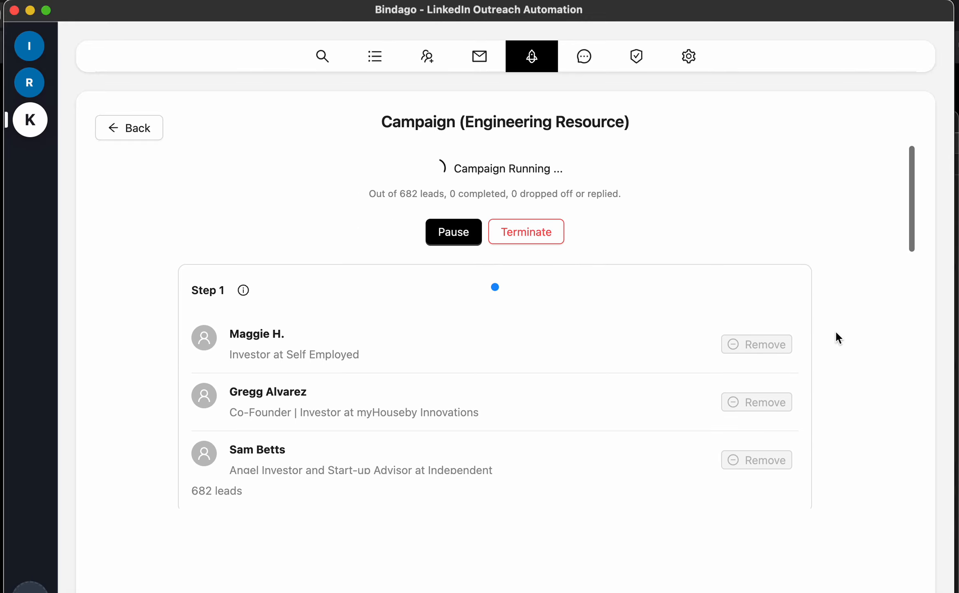